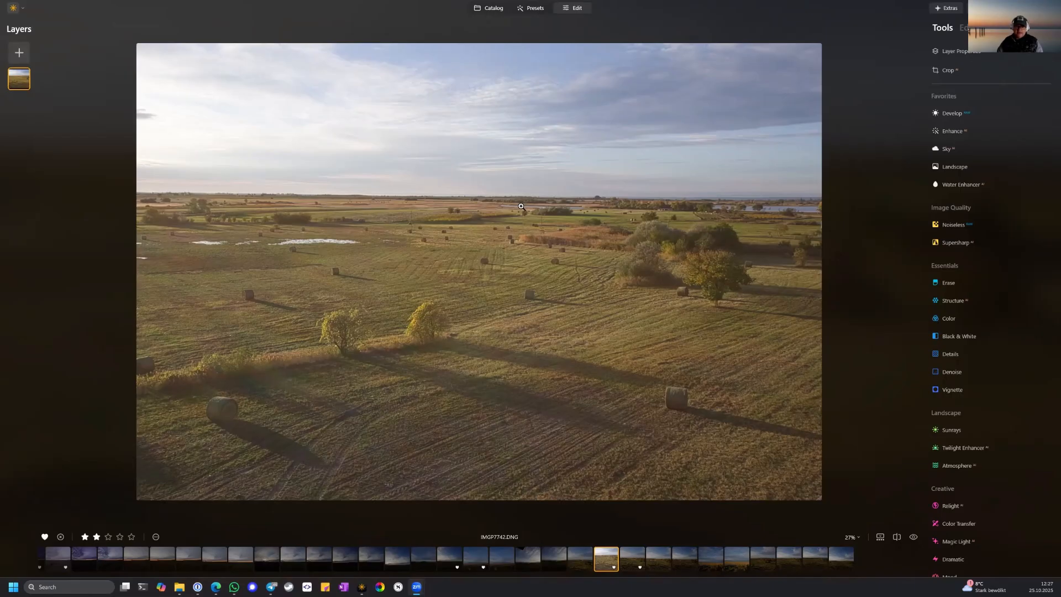
Create a virtual copy of IMGP7742.DNG in the catalog and open the copy for editing.
{"action": "left_click", "coordinate": [494, 10]}
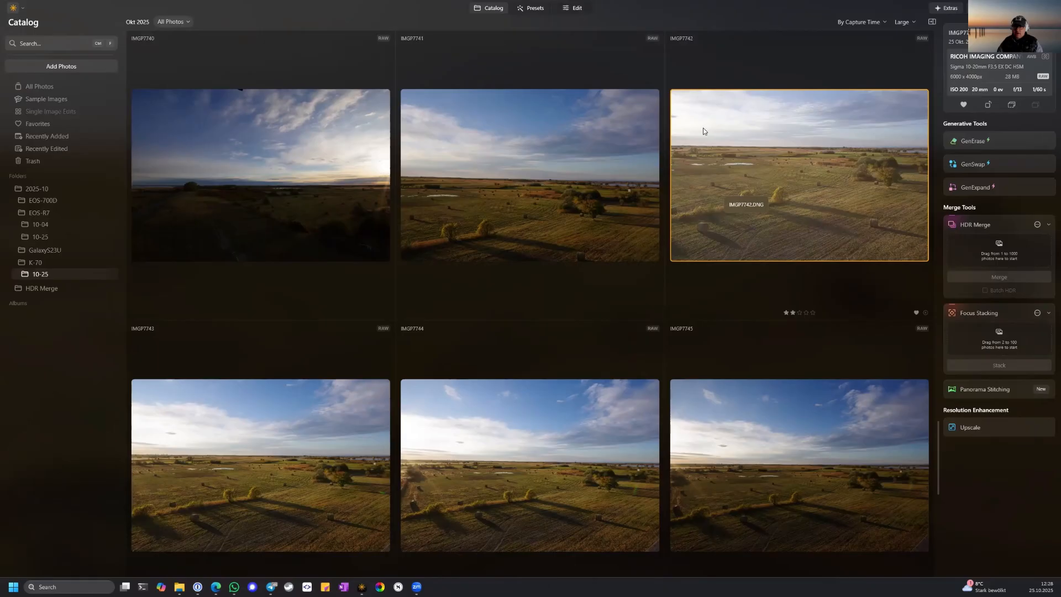
{"action": "double_click", "coordinate": [799, 186]}
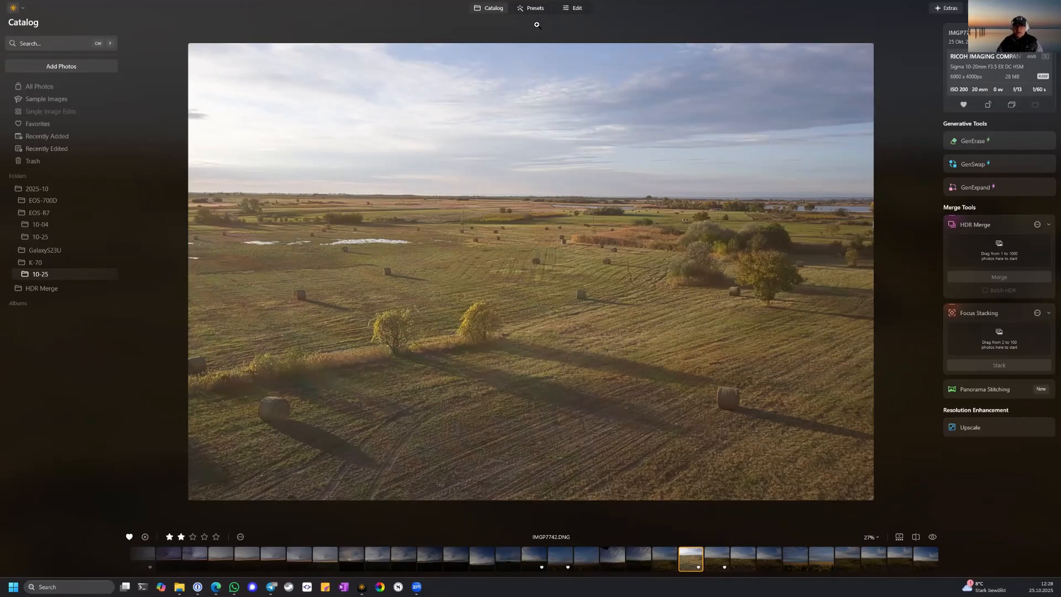
{"action": "right_click", "coordinate": [690, 560]}
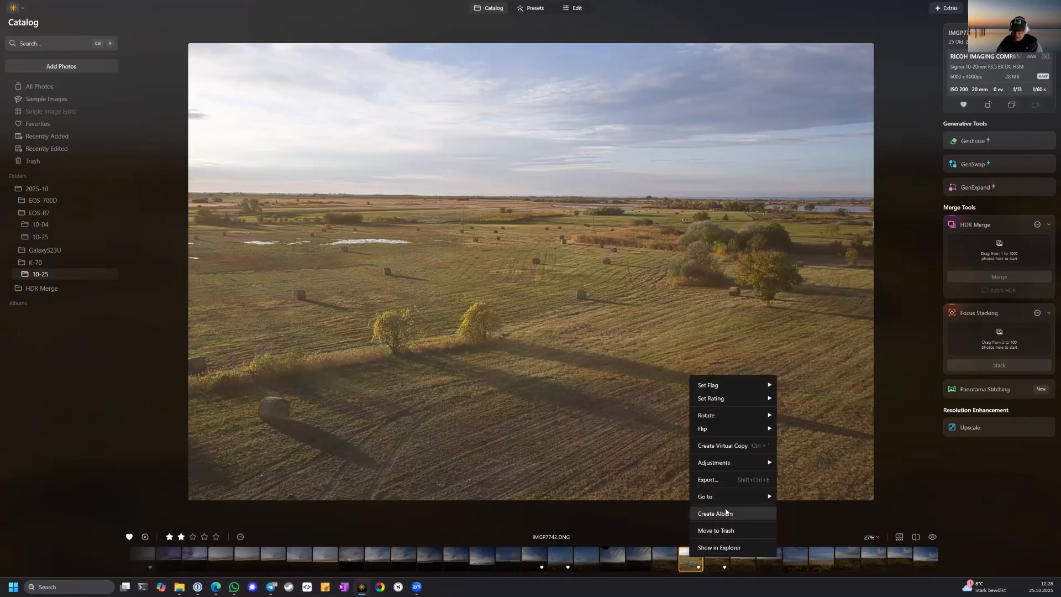
{"action": "left_click", "coordinate": [734, 442]}
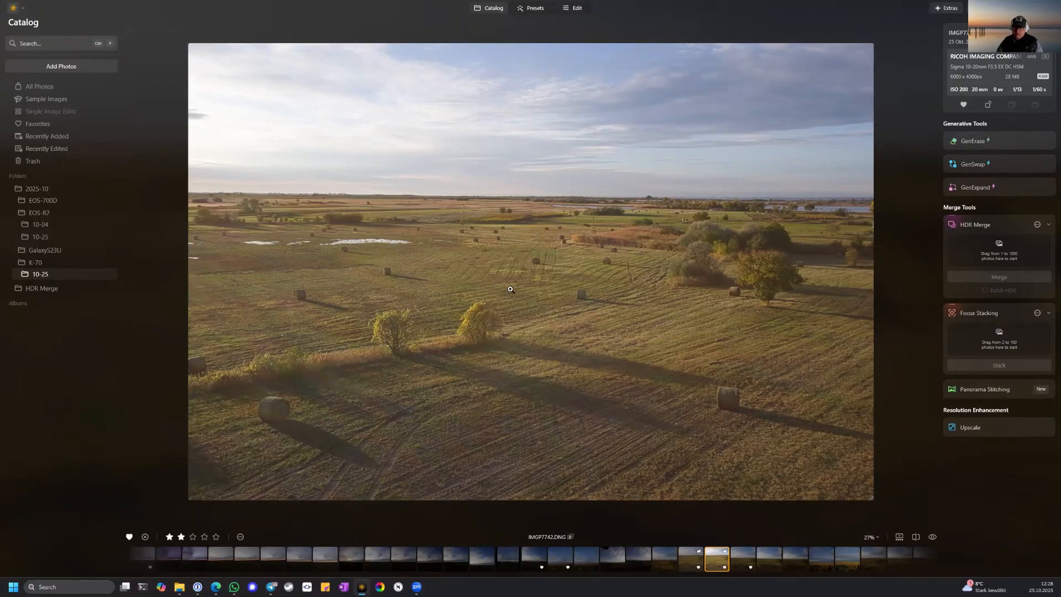
{"action": "left_click", "coordinate": [577, 9]}
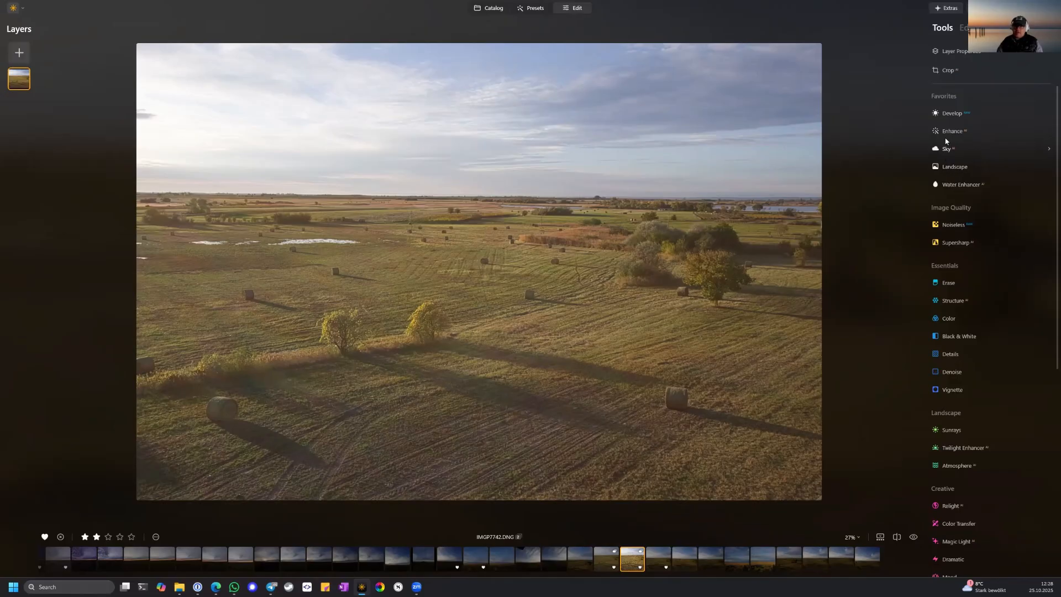
Reduce the noise in the whole photo by applying the Noiseless tool at its Low setting.
{"action": "left_click", "coordinate": [953, 116]}
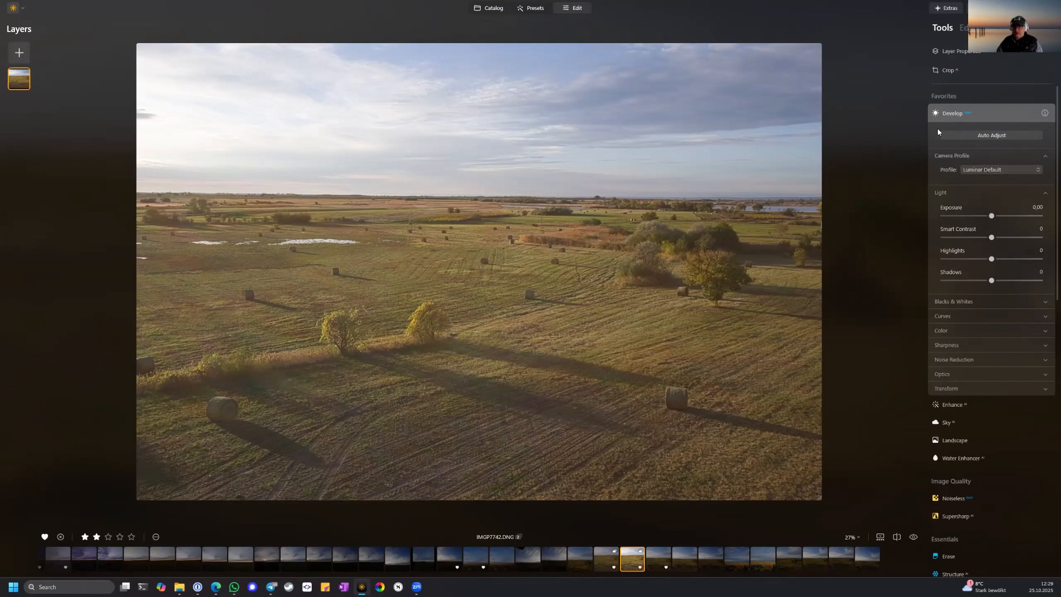
{"action": "left_click", "coordinate": [955, 97]}
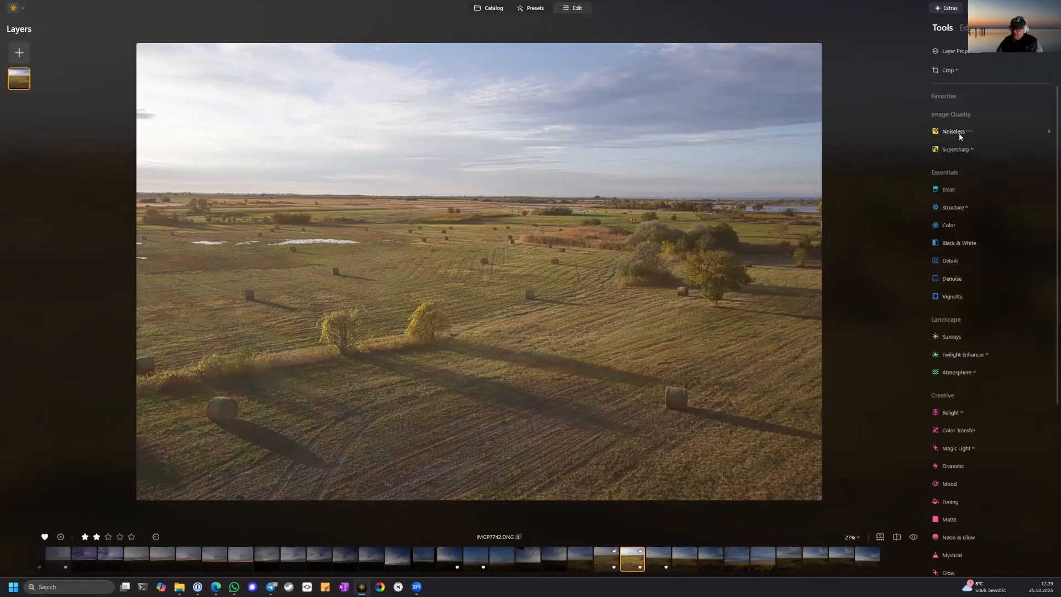
{"action": "left_click", "coordinate": [959, 133]}
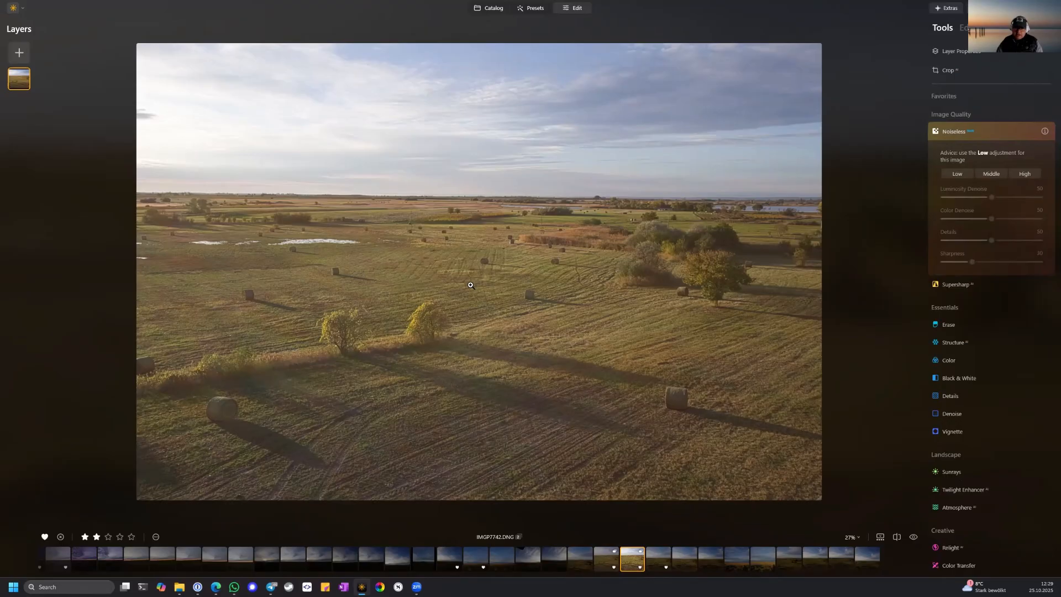
{"action": "left_click", "coordinate": [543, 156]}
{"action": "left_click_drag", "start_coordinate": [544, 156], "coordinate": [514, 247]}
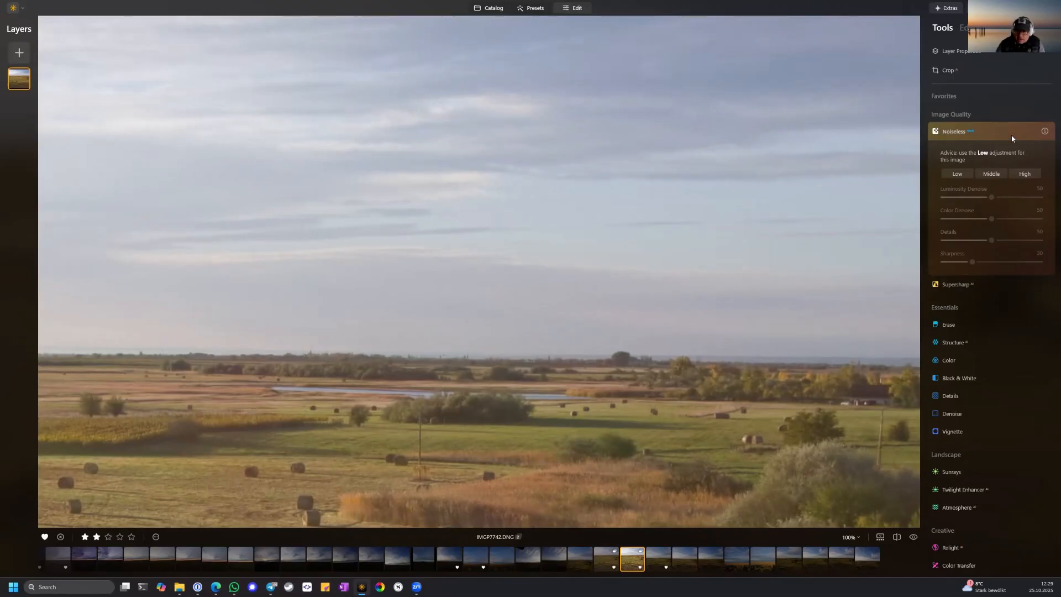
{"action": "left_click", "coordinate": [957, 173]}
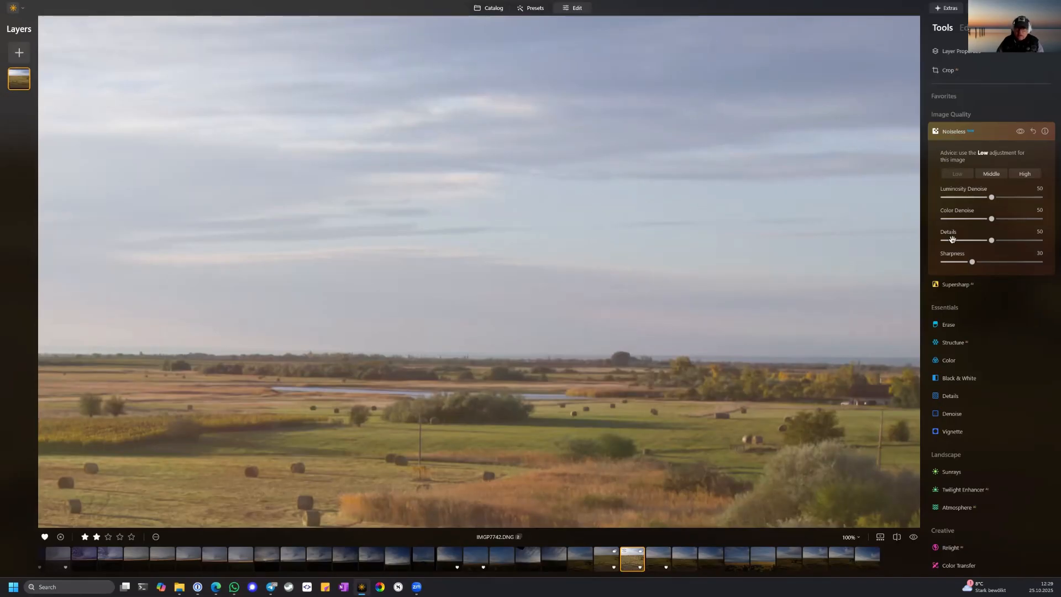
Compare the sky and horizon area with and without the Noiseless correction, then close the tool.
{"action": "left_click", "coordinate": [1021, 131]}
{"action": "left_click", "coordinate": [1020, 132]}
{"action": "left_click", "coordinate": [1020, 132]}
{"action": "left_click", "coordinate": [1021, 132]}
{"action": "left_click", "coordinate": [1020, 132]}
{"action": "left_click", "coordinate": [1021, 131]}
{"action": "left_click", "coordinate": [1021, 131]}
{"action": "left_click", "coordinate": [1020, 131]}
{"action": "left_click", "coordinate": [981, 132]}
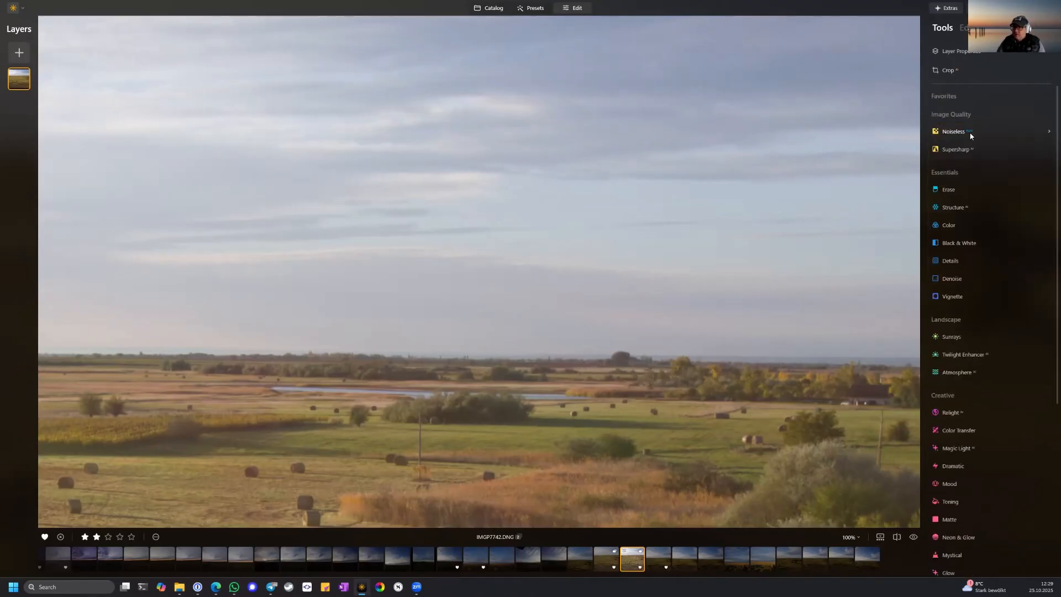
Apply the automatic adjustment of the Develop tool and compare the whole photo with and without it.
{"action": "scroll", "coordinate": [976, 187], "scroll_direction": "down", "scroll_amount": 4}
{"action": "scroll", "coordinate": [989, 187], "scroll_direction": "up", "scroll_amount": 4}
{"action": "scroll", "coordinate": [975, 160], "scroll_direction": "up", "scroll_amount": 1}
{"action": "left_click", "coordinate": [944, 96]}
{"action": "left_click", "coordinate": [952, 113]}
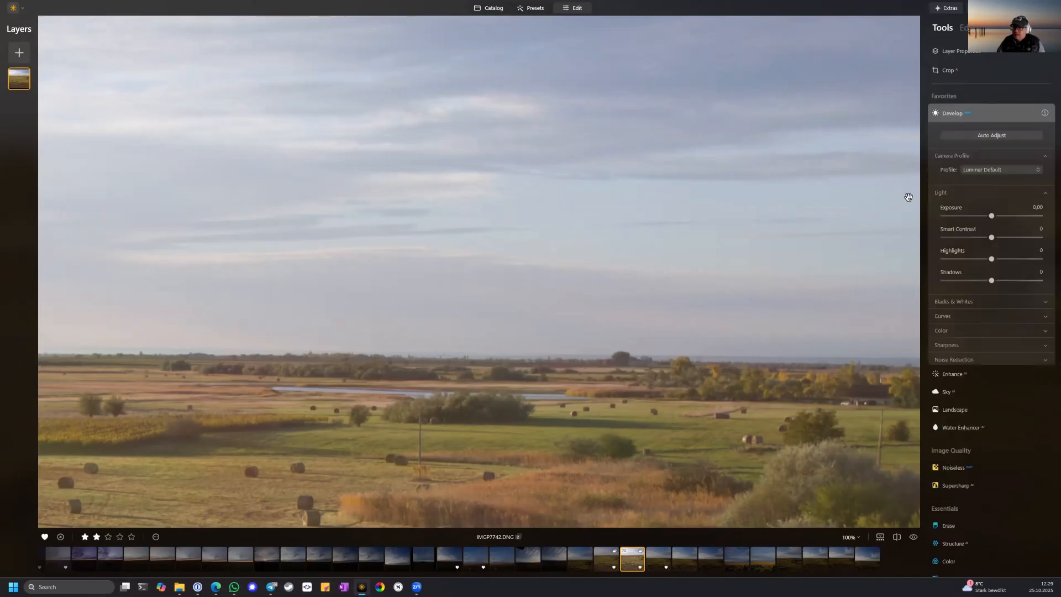
{"action": "left_click", "coordinate": [984, 136]}
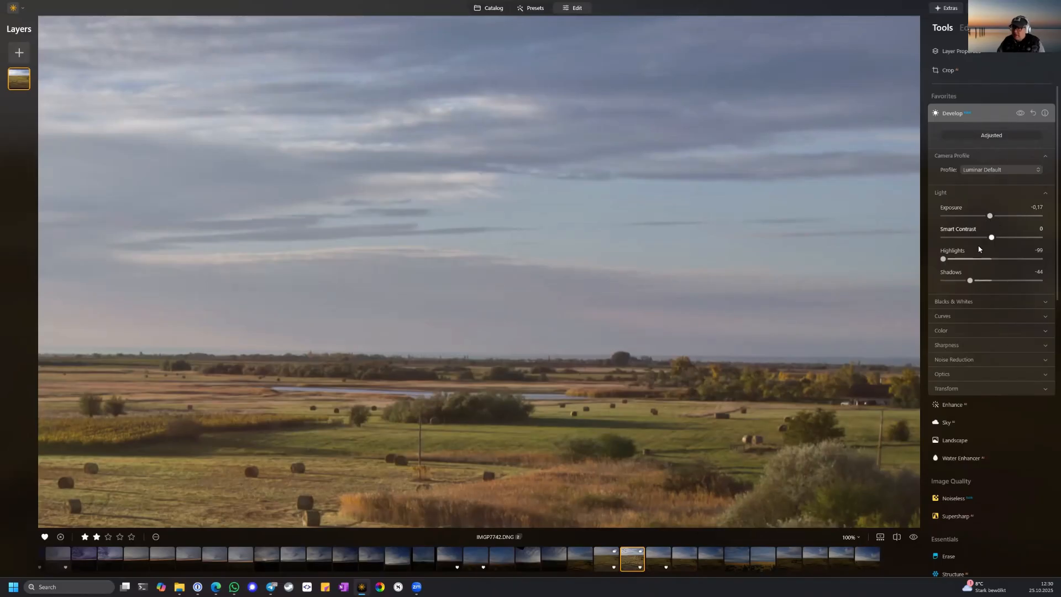
{"action": "left_click", "coordinate": [623, 321]}
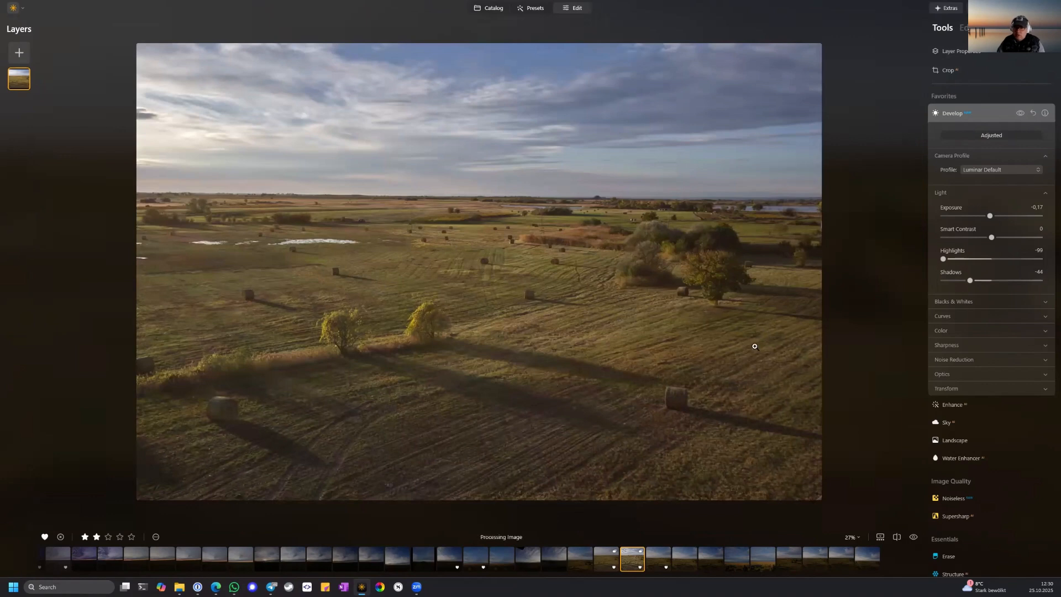
{"action": "left_click", "coordinate": [1020, 113]}
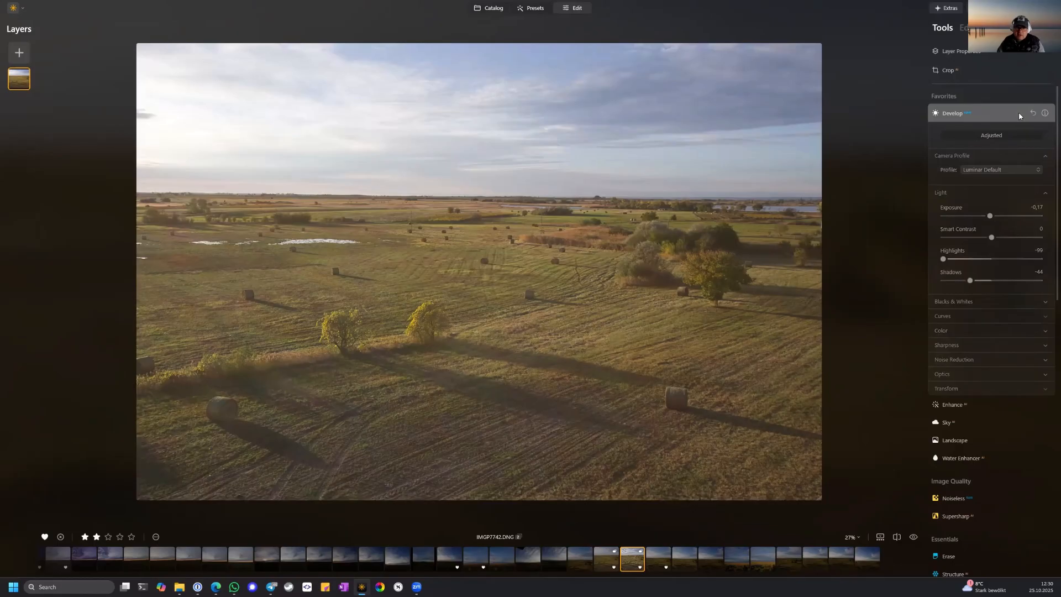
{"action": "left_click", "coordinate": [1019, 113]}
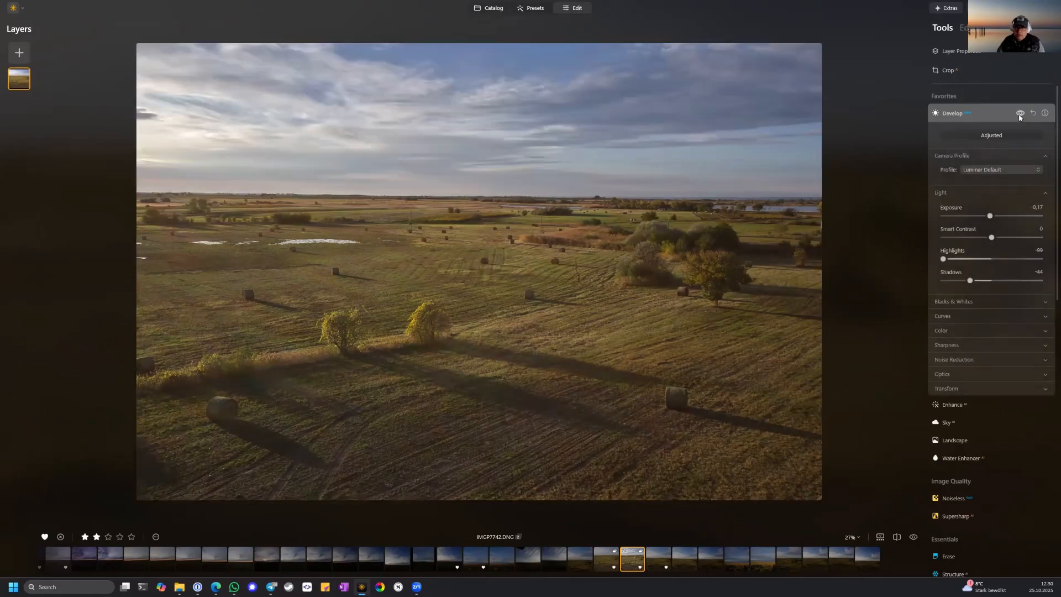
{"action": "left_click", "coordinate": [1020, 115]}
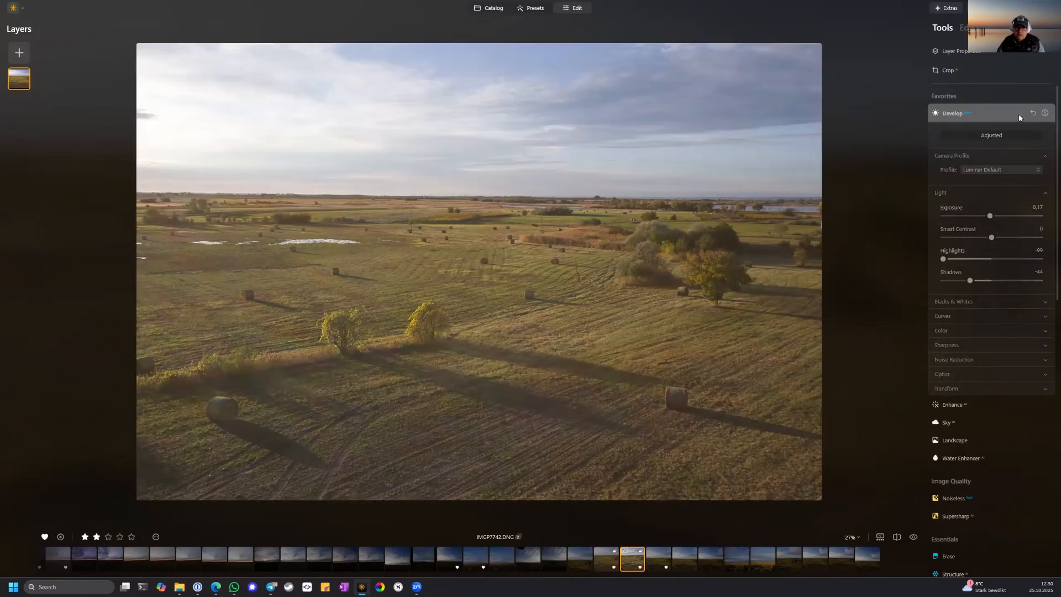
{"action": "left_click", "coordinate": [1020, 115]}
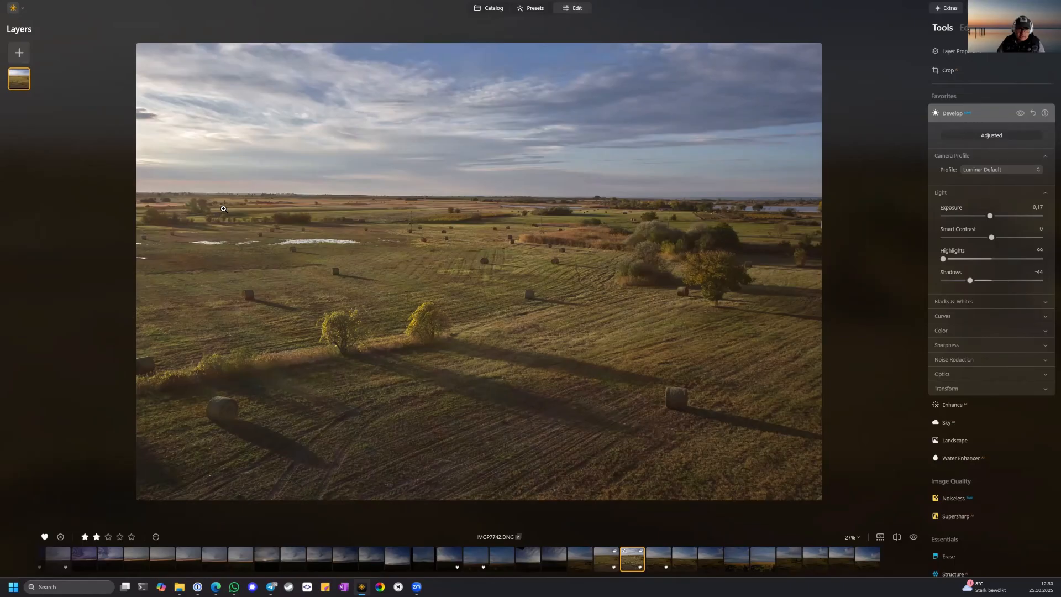
Shape the Develop tone curve into a gentle S with lowered shadows and raised highlights, and compare the result with the unadjusted photo.
{"action": "left_click", "coordinate": [961, 315]}
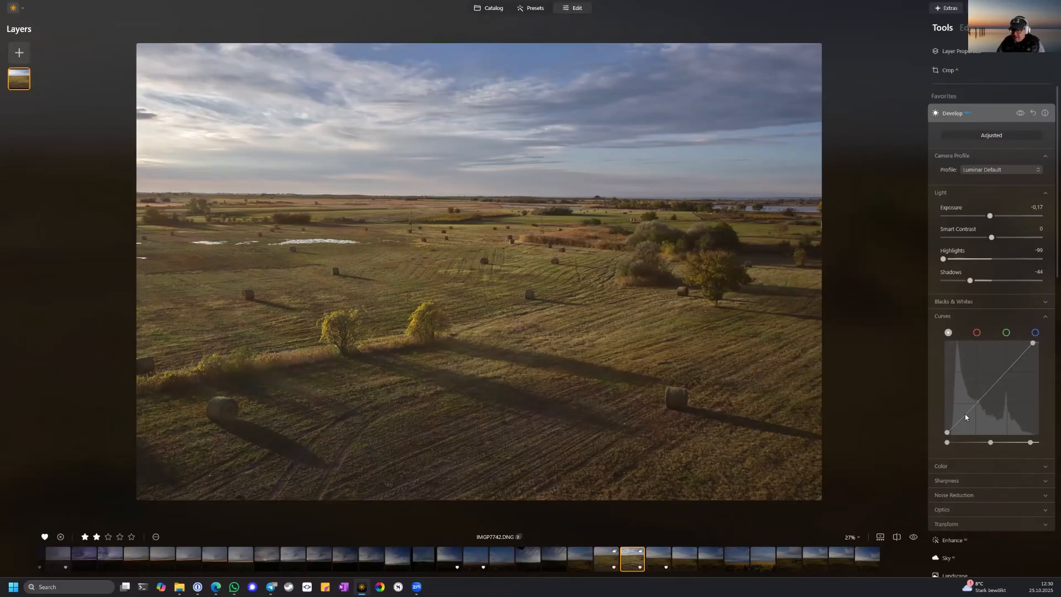
{"action": "left_click_drag", "start_coordinate": [967, 413], "coordinate": [969, 415]}
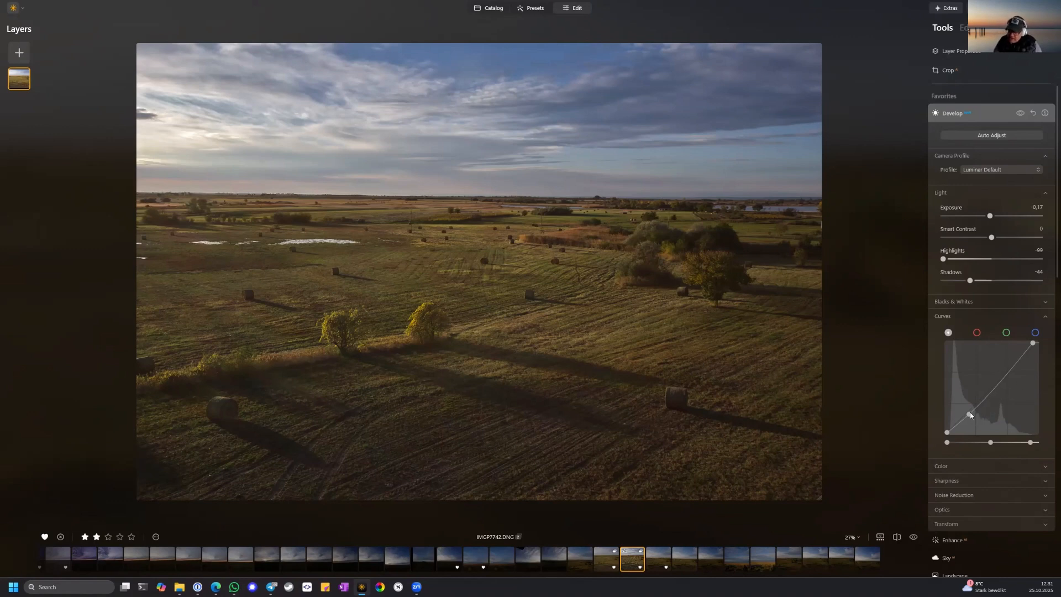
{"action": "left_click", "coordinate": [1000, 378]}
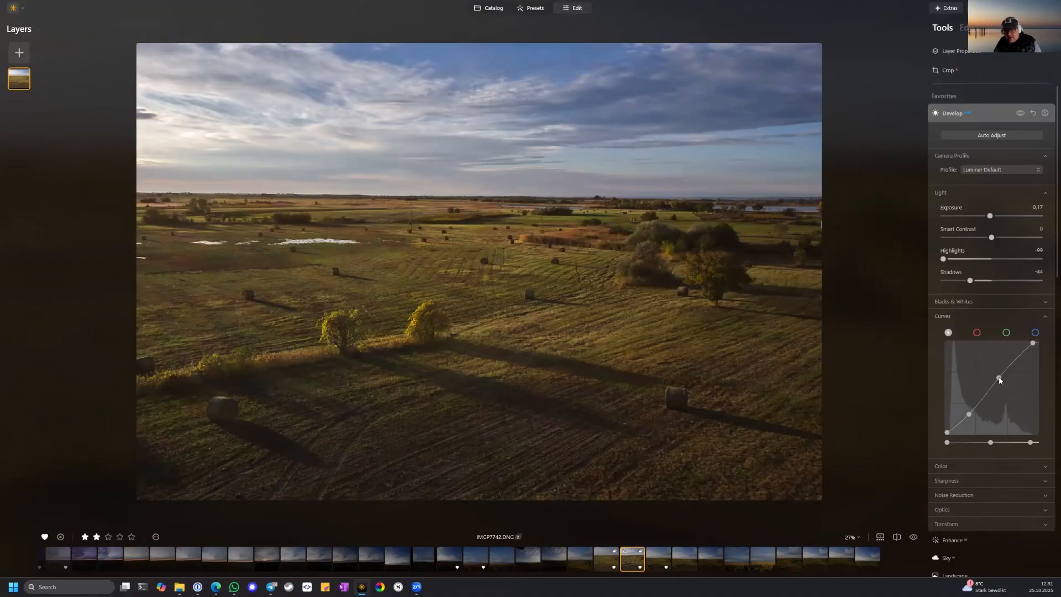
{"action": "left_click_drag", "start_coordinate": [999, 379], "coordinate": [1001, 377]}
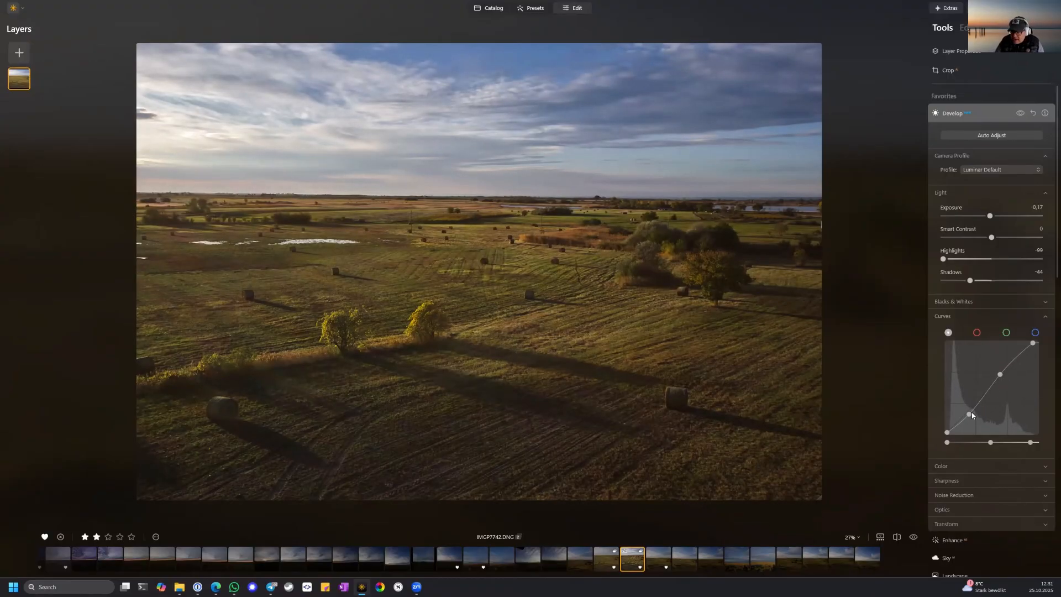
{"action": "left_click_drag", "start_coordinate": [970, 417], "coordinate": [973, 415]}
{"action": "left_click_drag", "start_coordinate": [973, 415], "coordinate": [971, 414]}
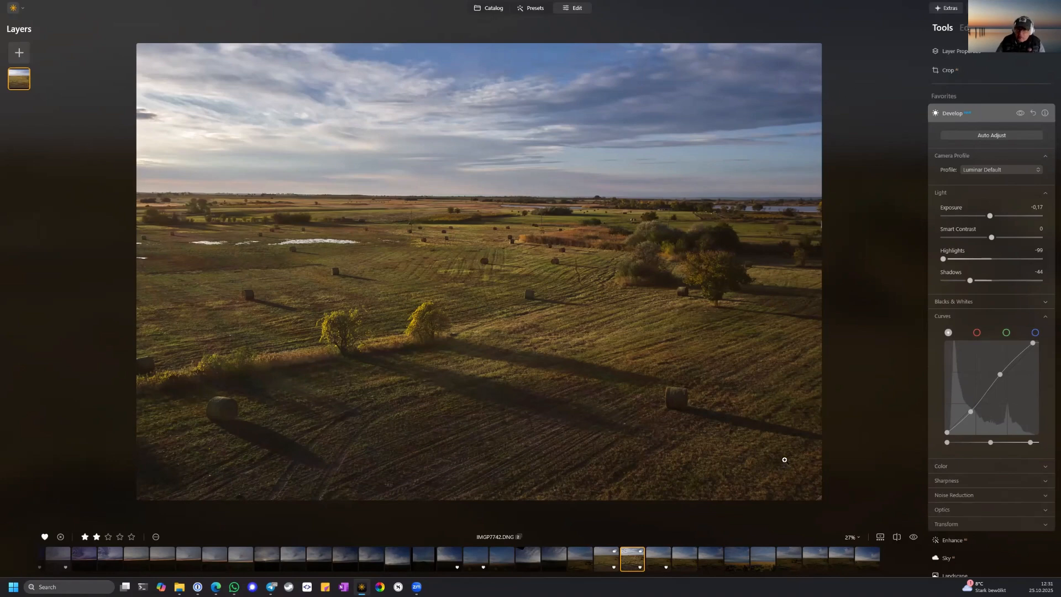
{"action": "left_click", "coordinate": [1021, 117]}
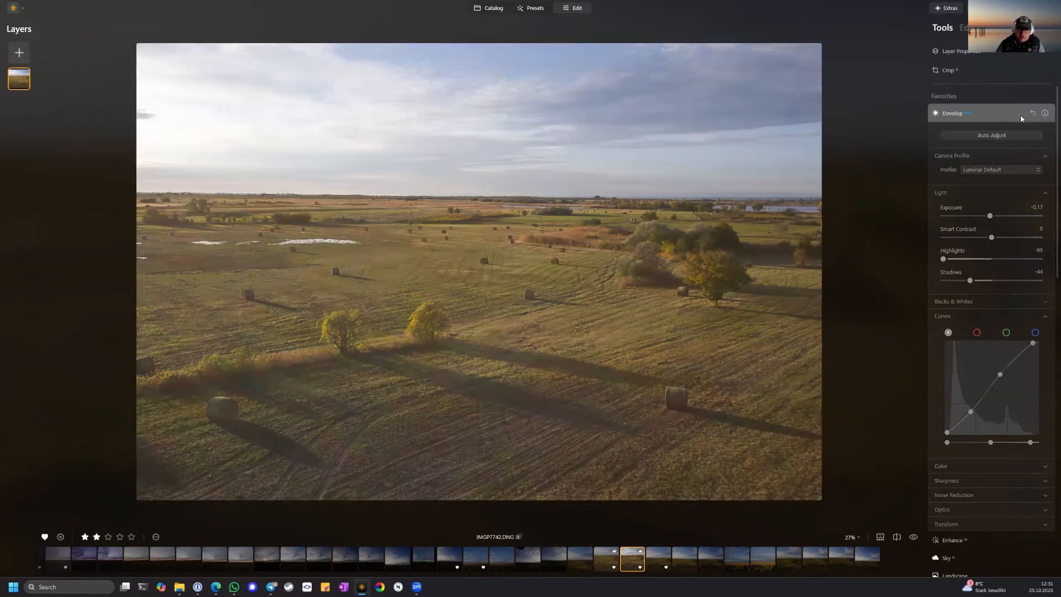
{"action": "left_click", "coordinate": [1021, 117]}
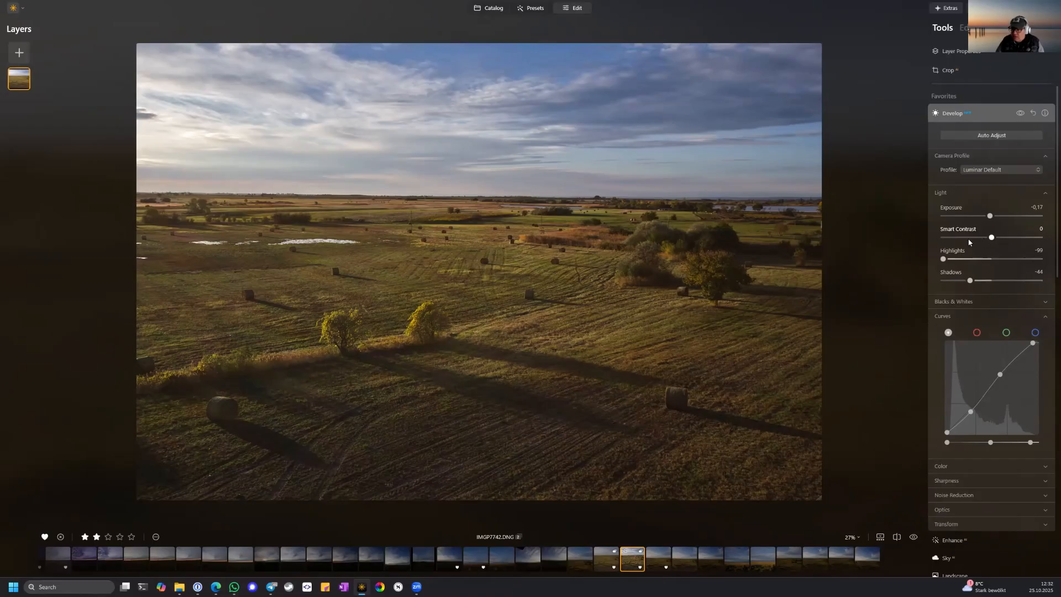
{"action": "left_click", "coordinate": [986, 114]}
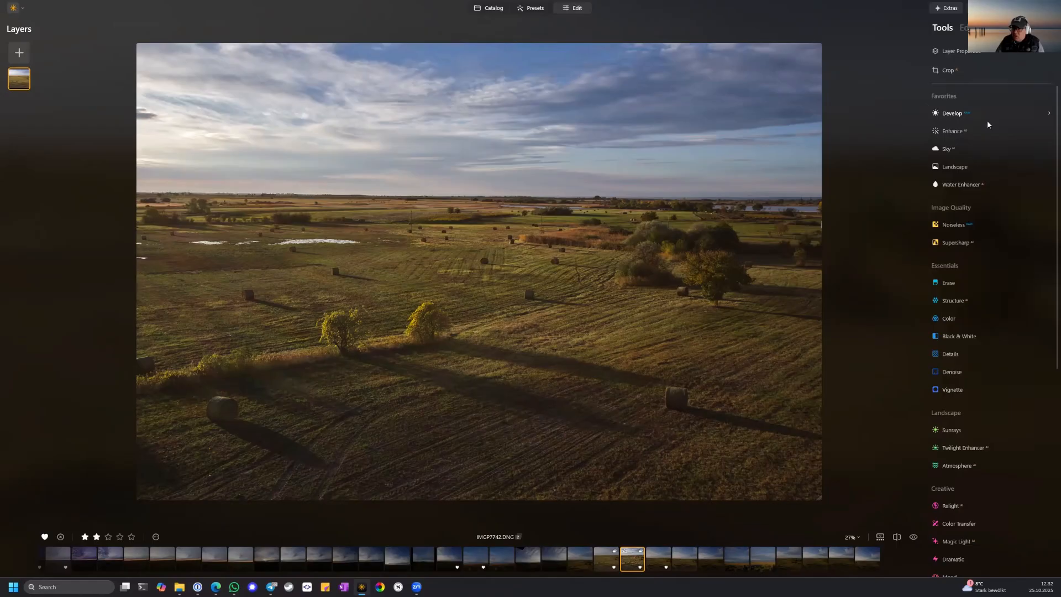
Set Accent to 21 and Sky Enhancer to 13 in the Enhance tool.
{"action": "left_click", "coordinate": [962, 131]}
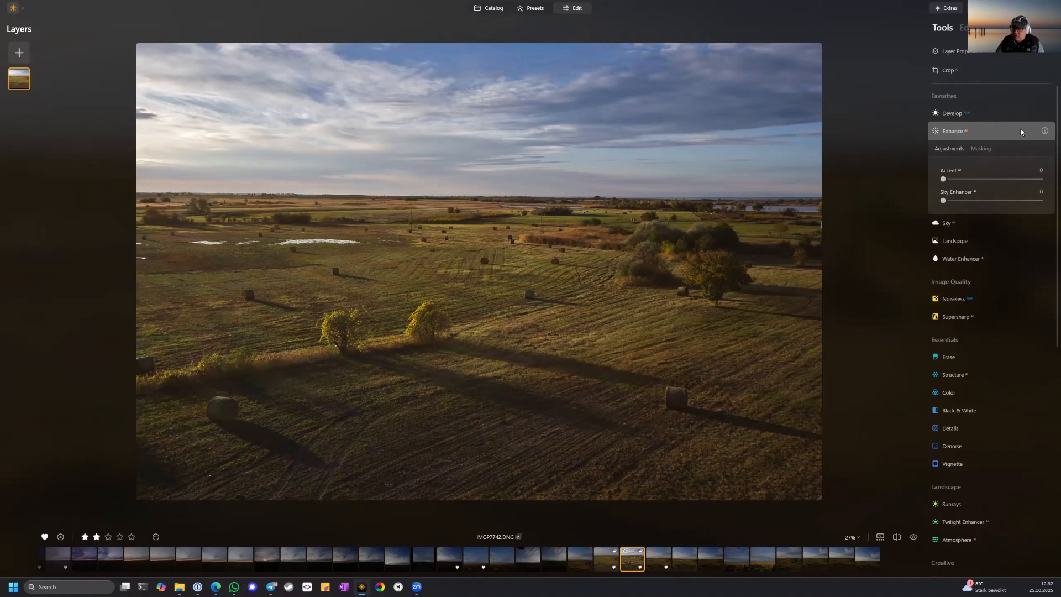
{"action": "left_click", "coordinate": [946, 180]}
{"action": "mouse_move", "coordinate": [946, 180]}
{"action": "left_mouse_down"}
{"action": "mouse_move", "coordinate": [1033, 182]}
{"action": "mouse_move", "coordinate": [960, 185]}
{"action": "left_mouse_up"}
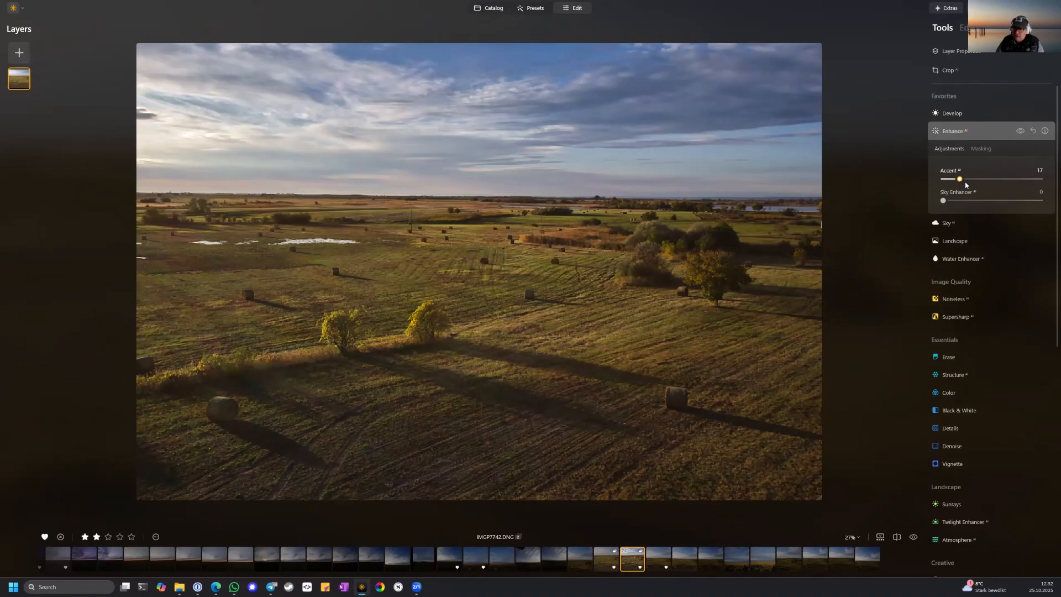
{"action": "mouse_move", "coordinate": [959, 184]}
{"action": "left_mouse_down"}
{"action": "mouse_move", "coordinate": [980, 184]}
{"action": "mouse_move", "coordinate": [965, 183]}
{"action": "left_mouse_up"}
{"action": "mouse_move", "coordinate": [972, 202]}
{"action": "left_mouse_down"}
{"action": "mouse_move", "coordinate": [1040, 202]}
{"action": "mouse_move", "coordinate": [943, 204]}
{"action": "mouse_move", "coordinate": [956, 204]}
{"action": "left_mouse_up"}
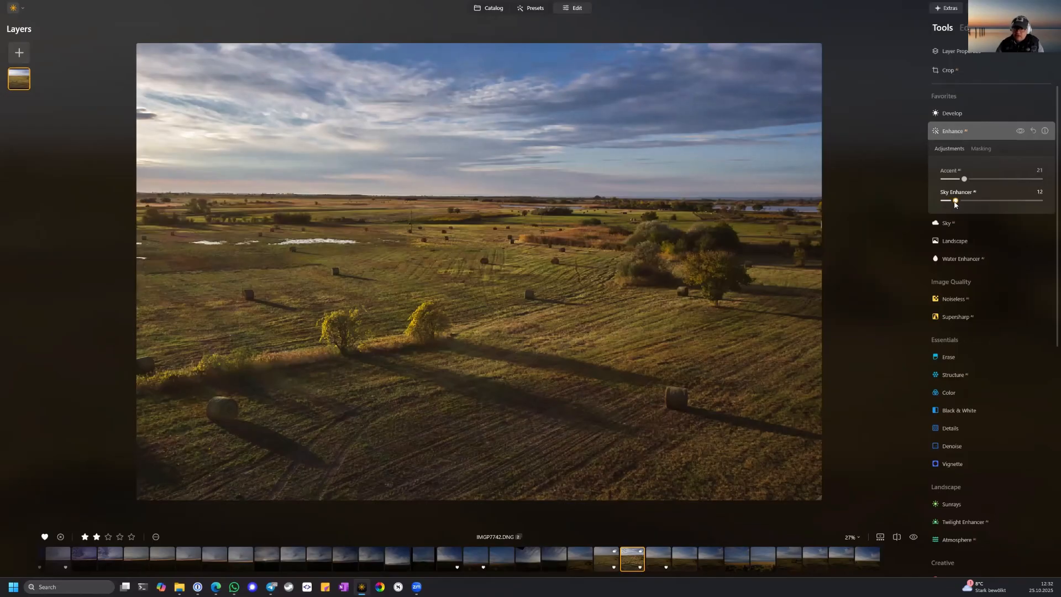
Compare the sky and field with and without the Enhance adjustments, then close the tool.
{"action": "left_click", "coordinate": [1020, 130]}
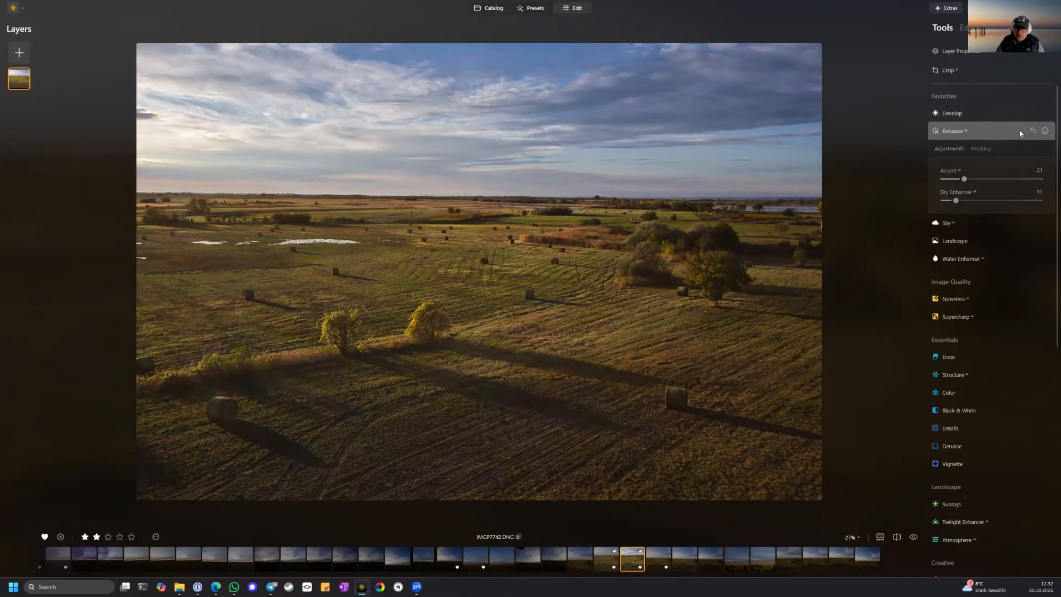
{"action": "left_click", "coordinate": [1019, 130]}
{"action": "left_click", "coordinate": [1020, 130]}
{"action": "left_click", "coordinate": [1020, 131]}
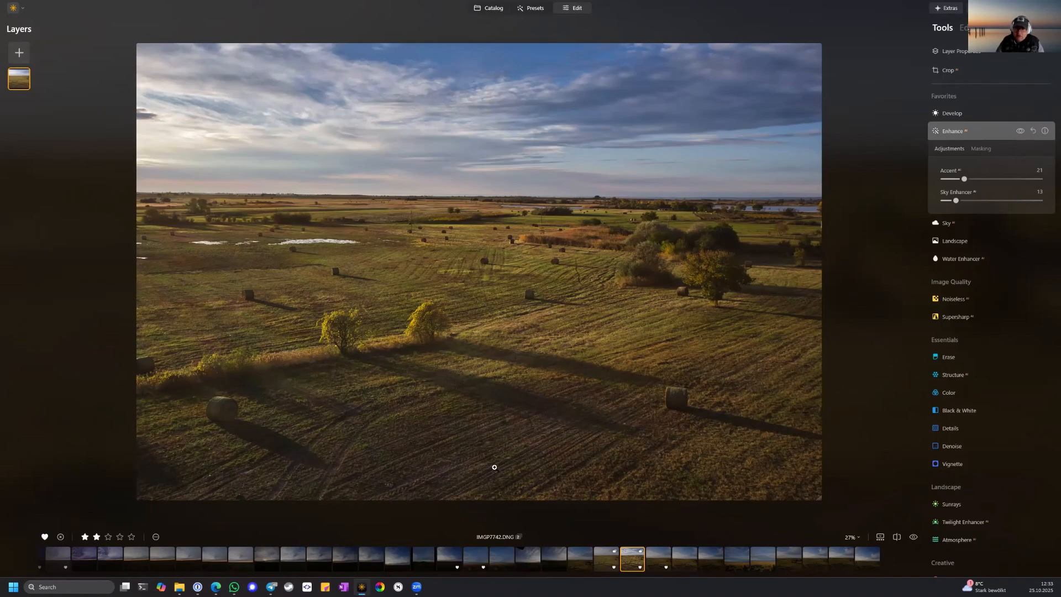
{"action": "left_click", "coordinate": [1021, 131]}
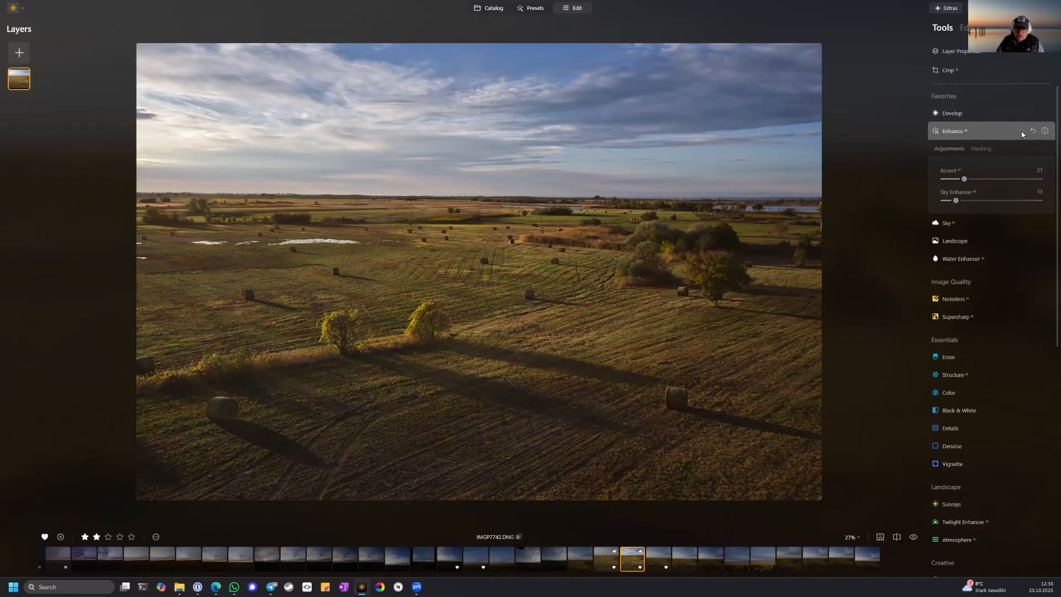
{"action": "left_click", "coordinate": [1021, 132]}
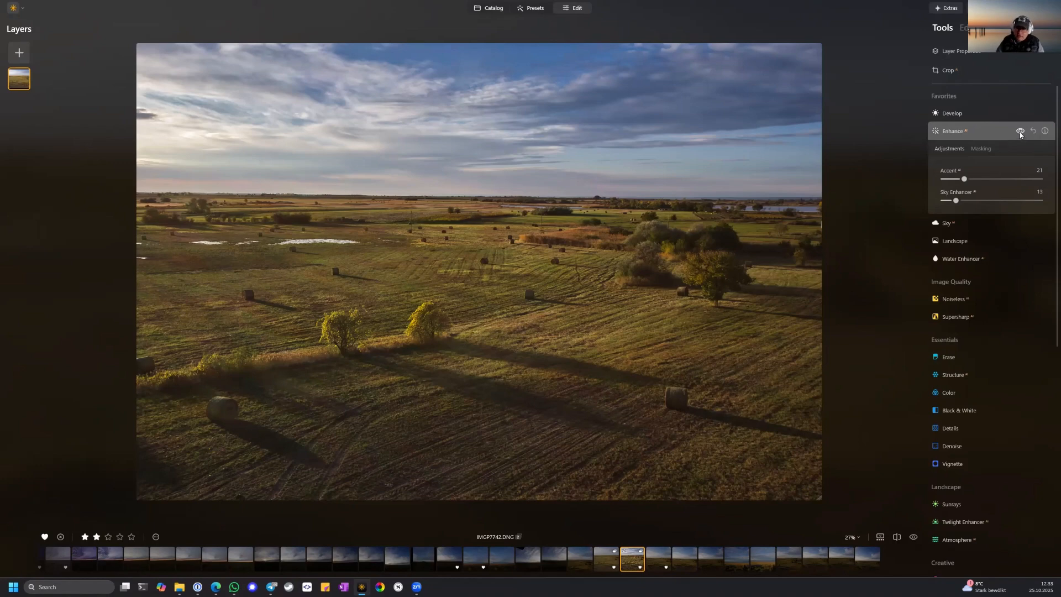
{"action": "left_click", "coordinate": [1021, 132]}
{"action": "left_click", "coordinate": [1020, 131]}
{"action": "left_click", "coordinate": [983, 137]}
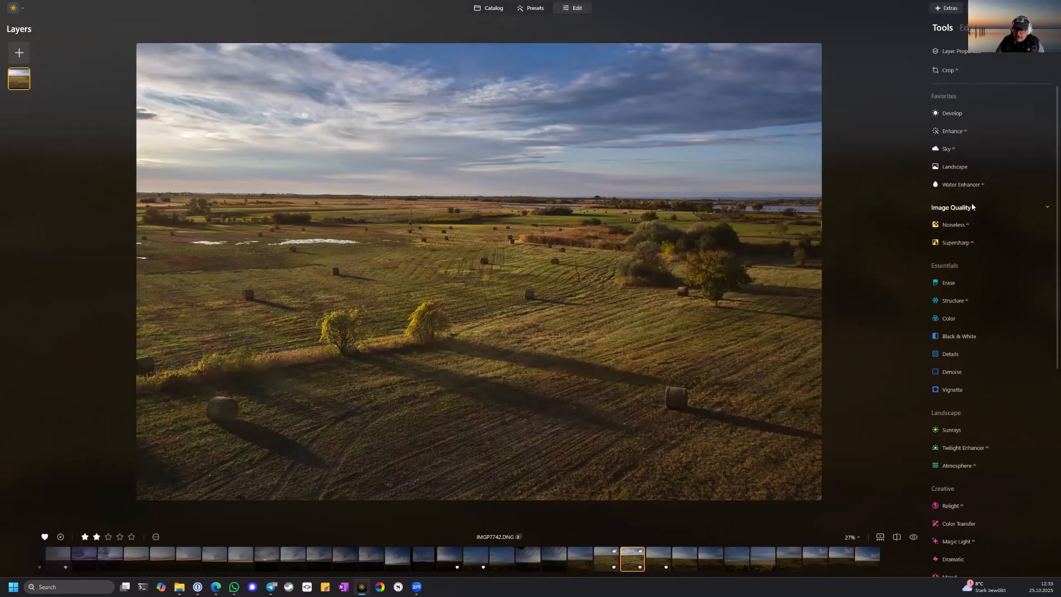
Set Golden Hour to 19 and Foliage Enhancer to 9 in the Landscape tool.
{"action": "left_click", "coordinate": [956, 167]}
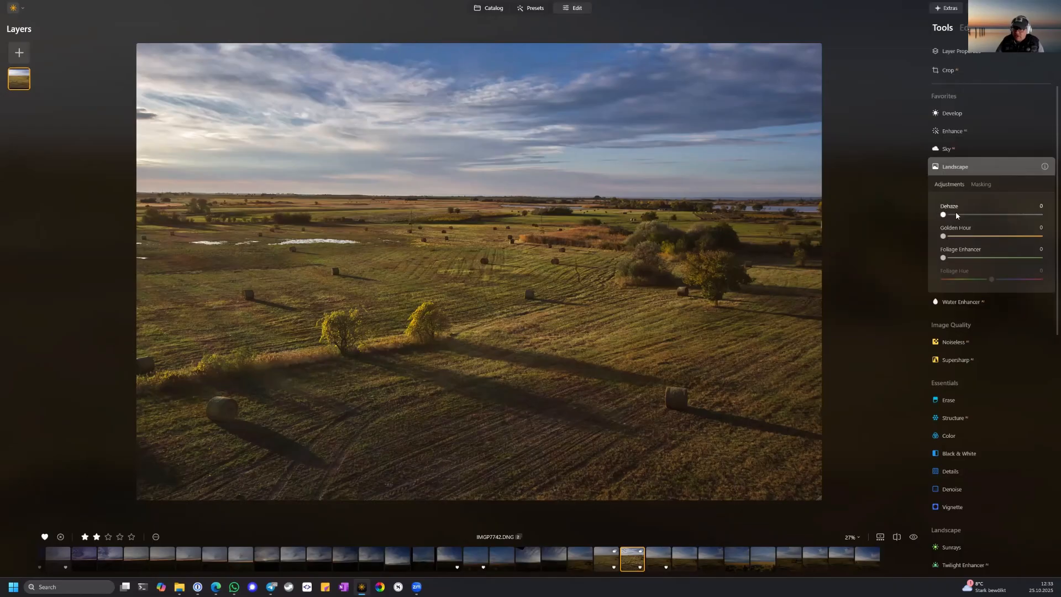
{"action": "left_click_drag", "start_coordinate": [943, 237], "coordinate": [963, 245]}
{"action": "mouse_move", "coordinate": [944, 258]}
{"action": "left_mouse_down"}
{"action": "mouse_move", "coordinate": [1050, 258]}
{"action": "mouse_move", "coordinate": [953, 258]}
{"action": "left_mouse_up"}
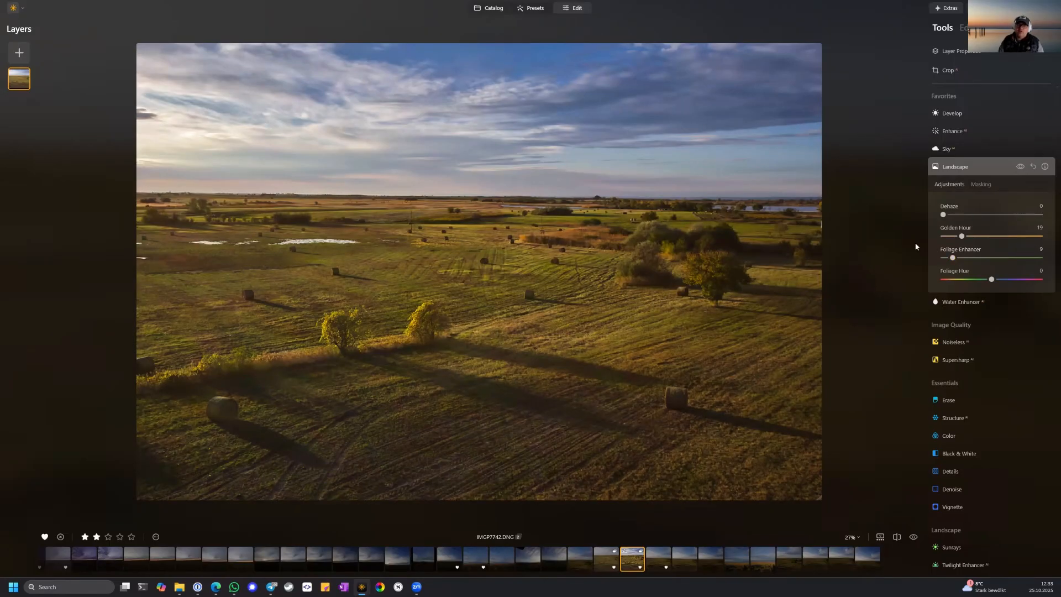
Compare the whole photo with and without the Landscape adjustments.
{"action": "left_click", "coordinate": [1021, 167]}
{"action": "left_click", "coordinate": [1021, 166]}
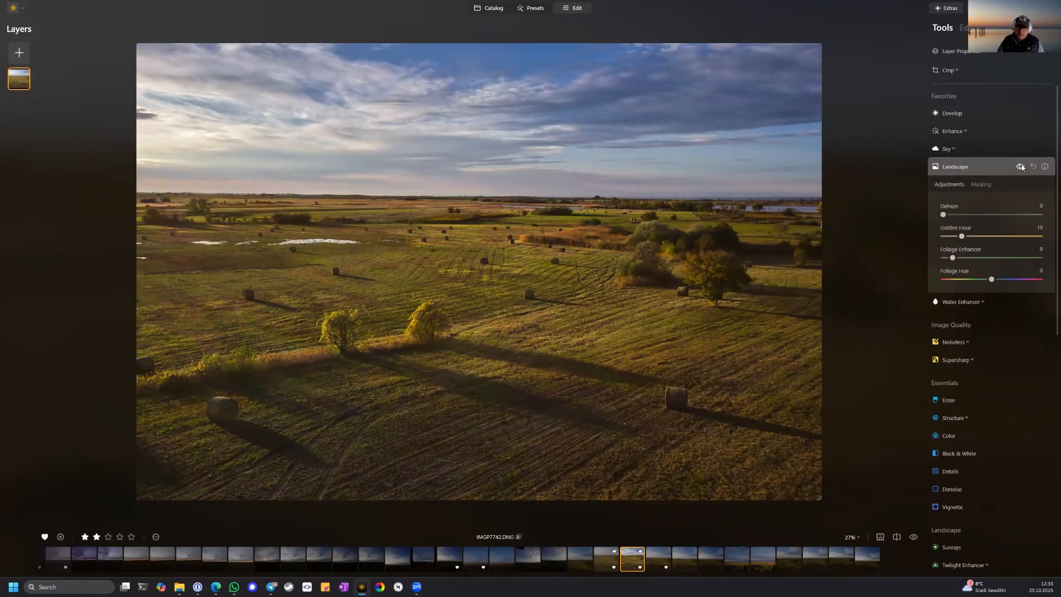
{"action": "left_click", "coordinate": [1022, 166]}
{"action": "left_click", "coordinate": [1022, 167]}
{"action": "left_click", "coordinate": [1021, 166]}
{"action": "left_click", "coordinate": [1021, 167]}
{"action": "left_click", "coordinate": [1021, 167]}
{"action": "left_click", "coordinate": [1021, 167]}
Raise Foliage Enhancer slightly and close the Landscape tool.
{"action": "left_click_drag", "start_coordinate": [953, 258], "coordinate": [954, 258]}
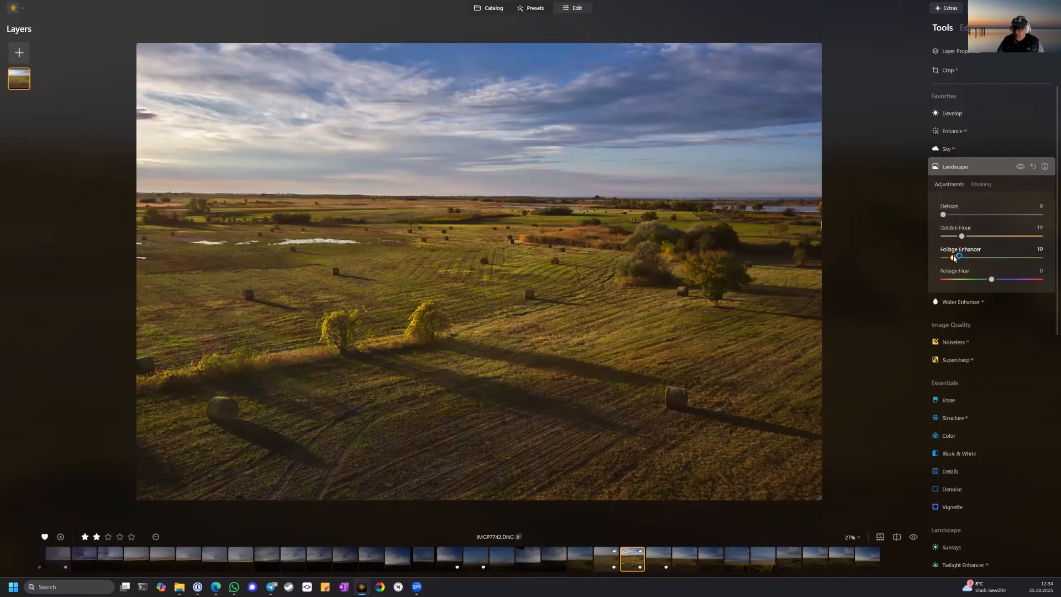
{"action": "left_click", "coordinate": [995, 169]}
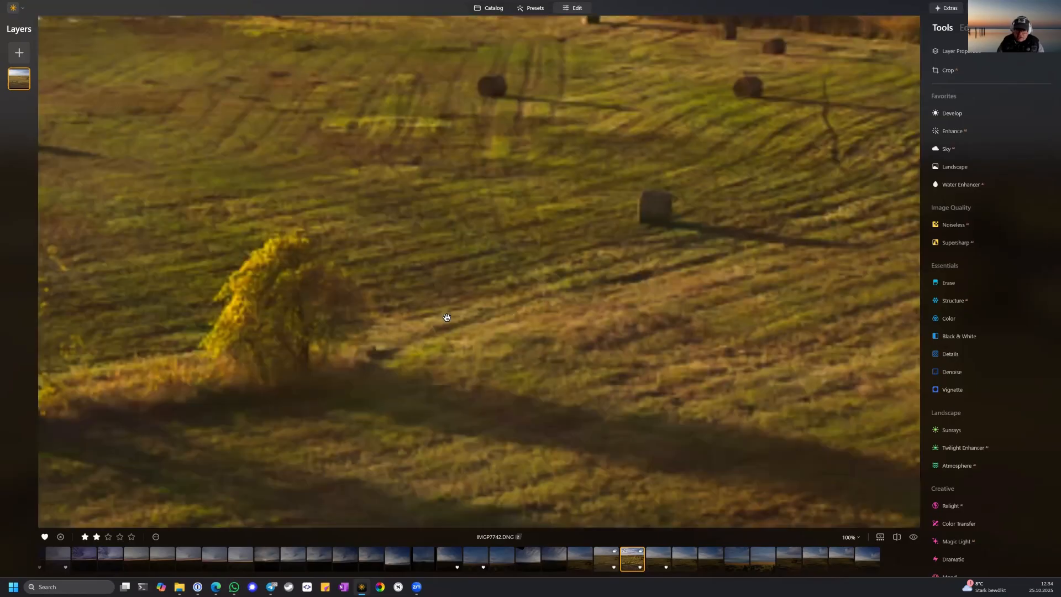
Inspect the field and the yellow tree at 100% magnification, then return to the view of the whole photo.
{"action": "left_click", "coordinate": [447, 320]}
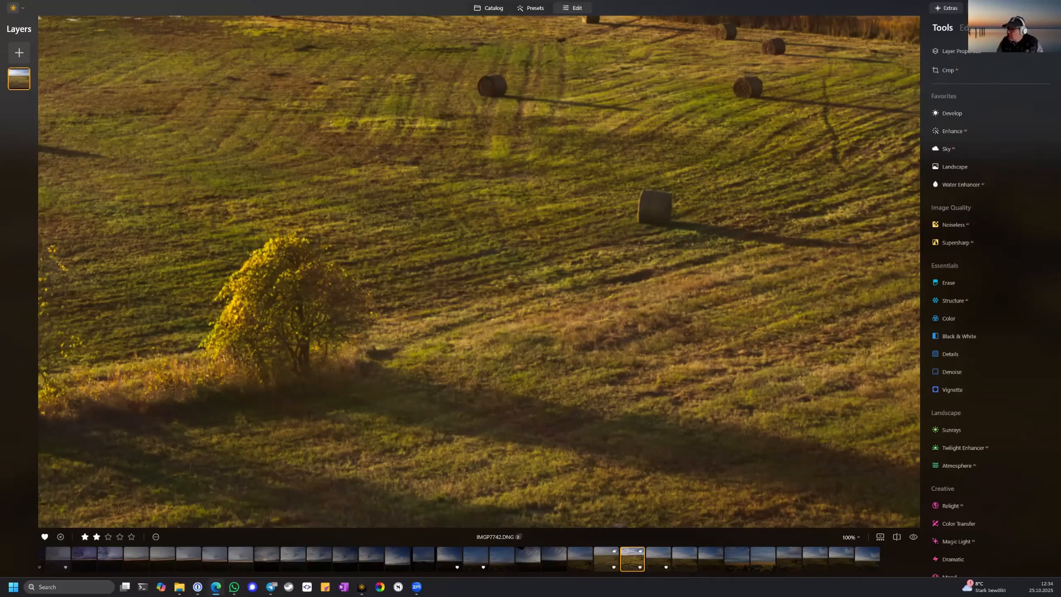
{"action": "left_click", "coordinate": [469, 402]}
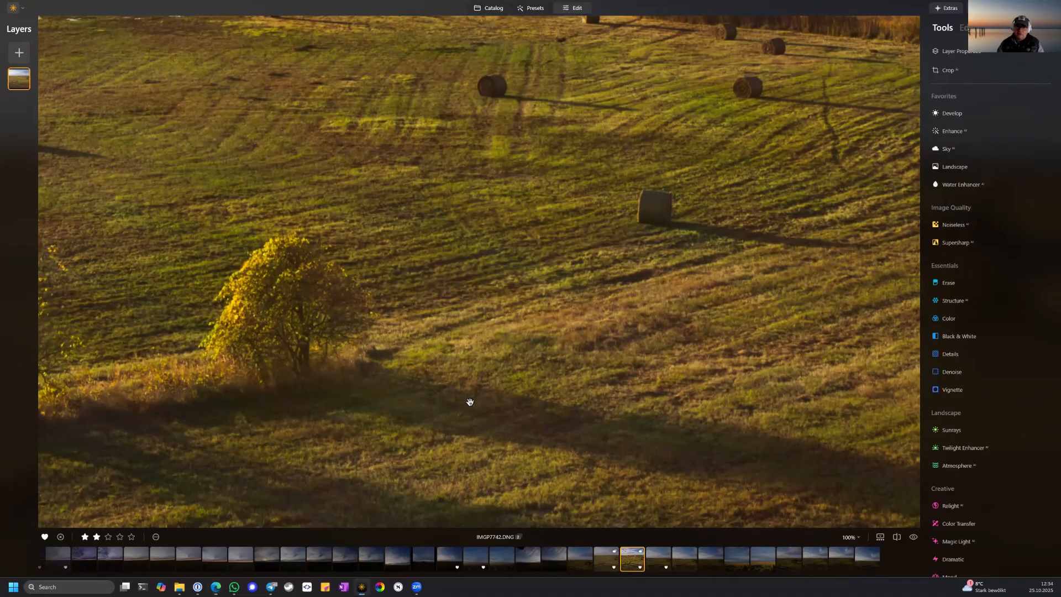
{"action": "left_click", "coordinate": [542, 339]}
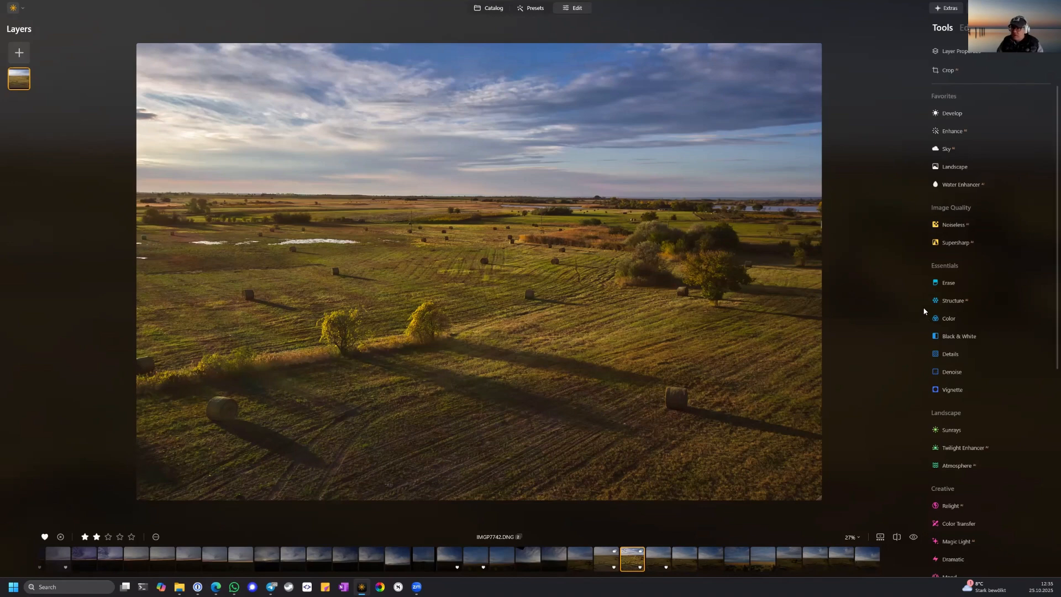
{"action": "scroll", "coordinate": [964, 311], "scroll_direction": "down", "scroll_amount": 3}
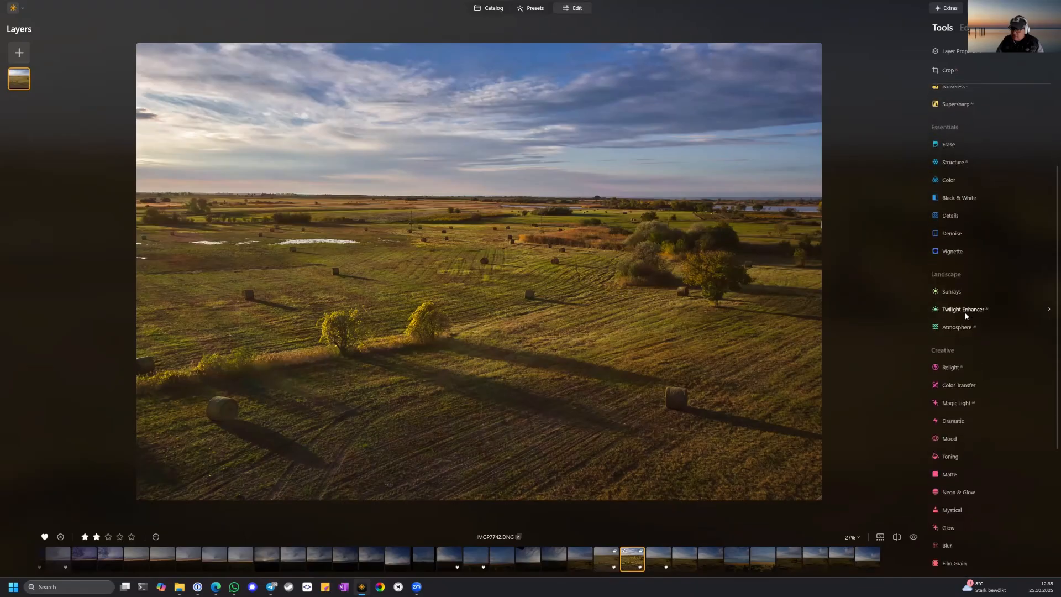
{"action": "scroll", "coordinate": [965, 321], "scroll_direction": "down", "scroll_amount": 1}
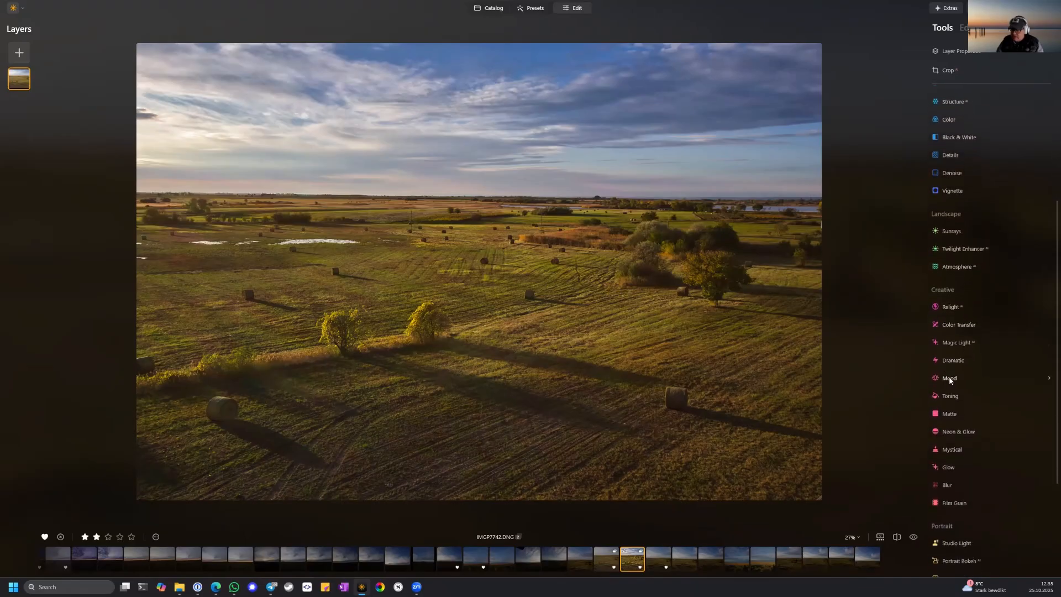
{"action": "scroll", "coordinate": [965, 375], "scroll_direction": "down", "scroll_amount": 3}
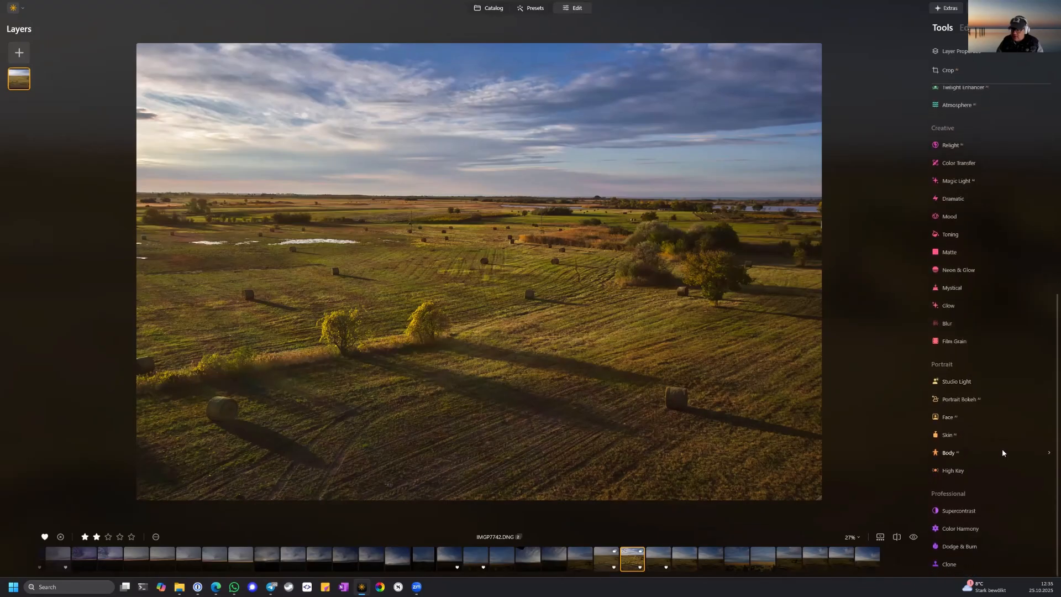
{"action": "scroll", "coordinate": [1003, 443], "scroll_direction": "up", "scroll_amount": 1}
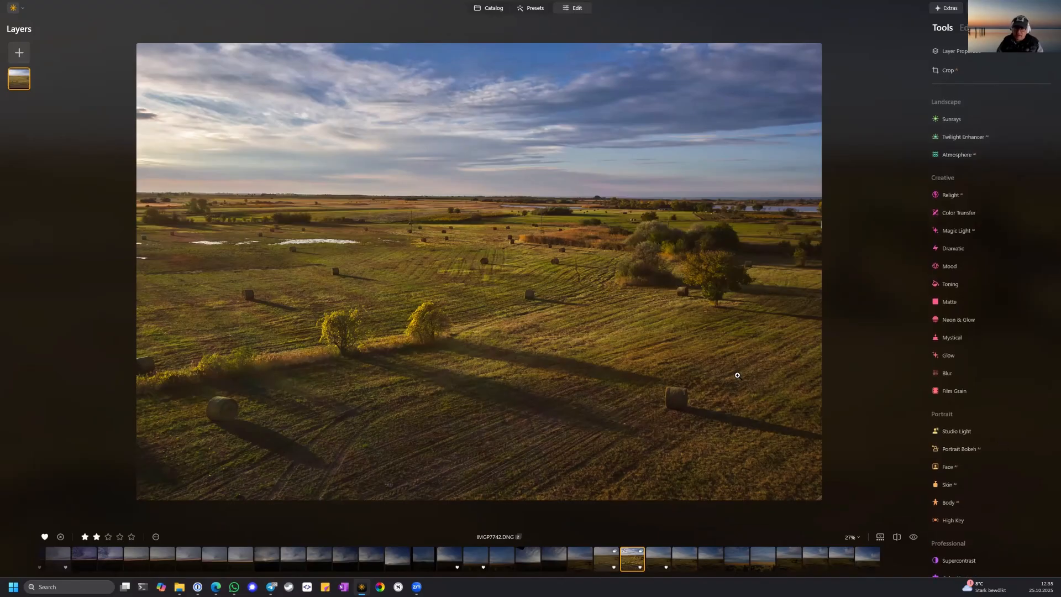
Compare the fully edited photo with its unedited original several times, ending on the edited version.
{"action": "left_click", "coordinate": [912, 538]}
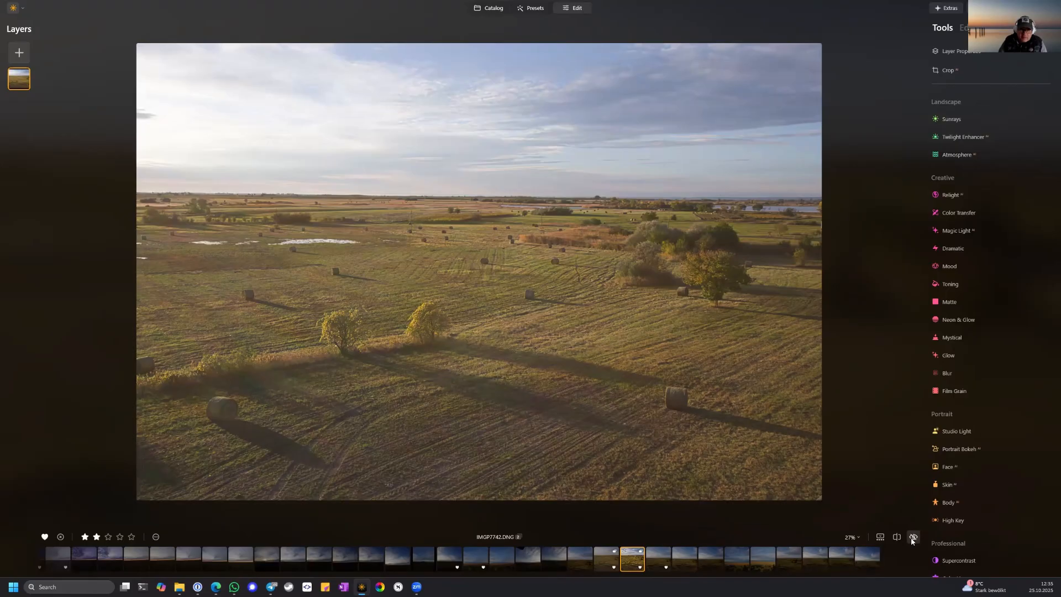
{"action": "left_click", "coordinate": [912, 539]}
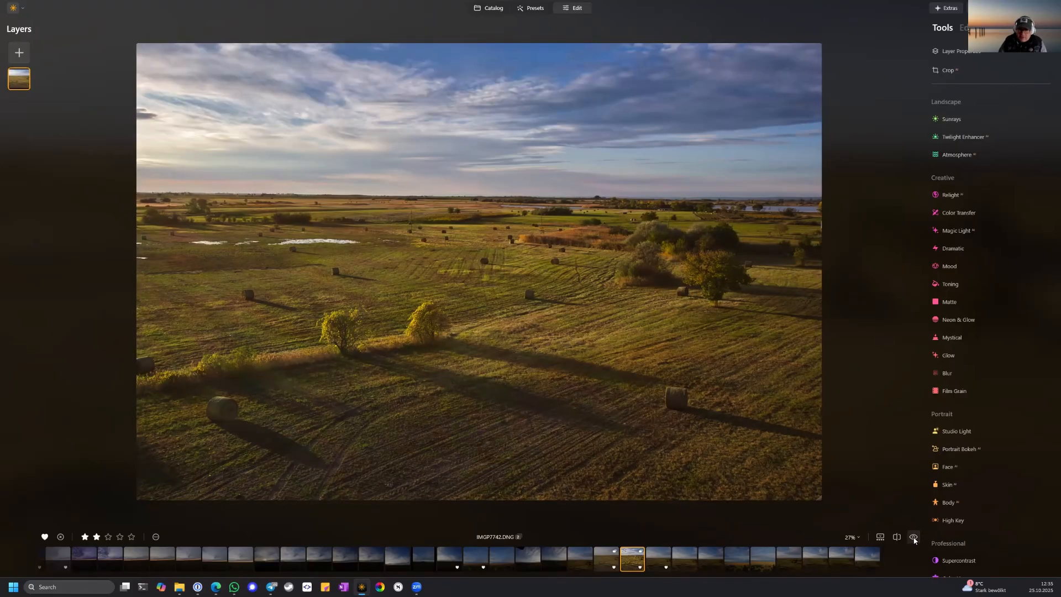
{"action": "left_click", "coordinate": [913, 537]}
{"action": "left_click", "coordinate": [913, 538]}
{"action": "left_click", "coordinate": [913, 538]}
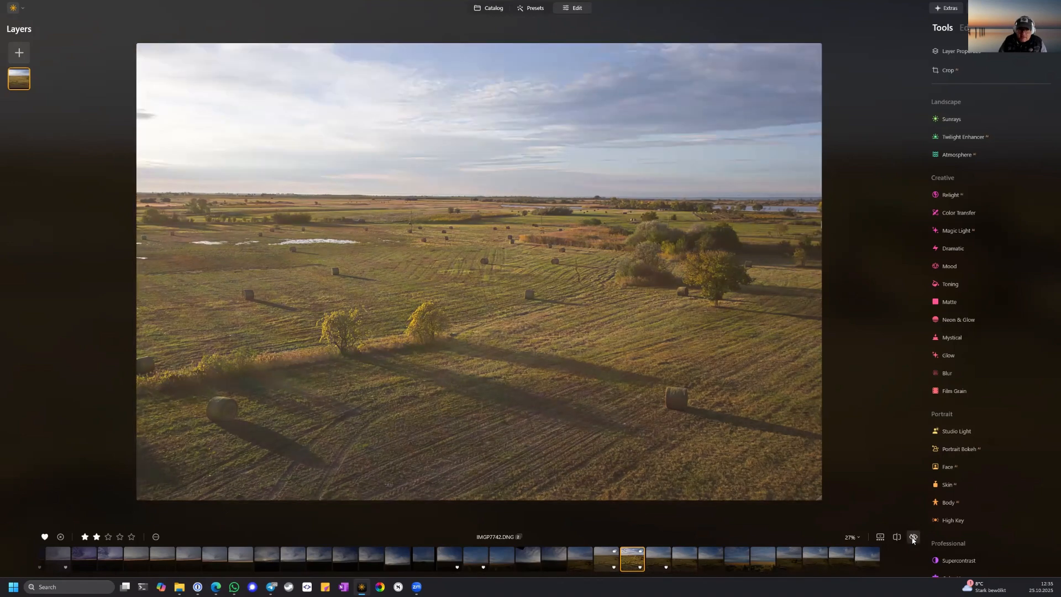
{"action": "left_click", "coordinate": [914, 538]}
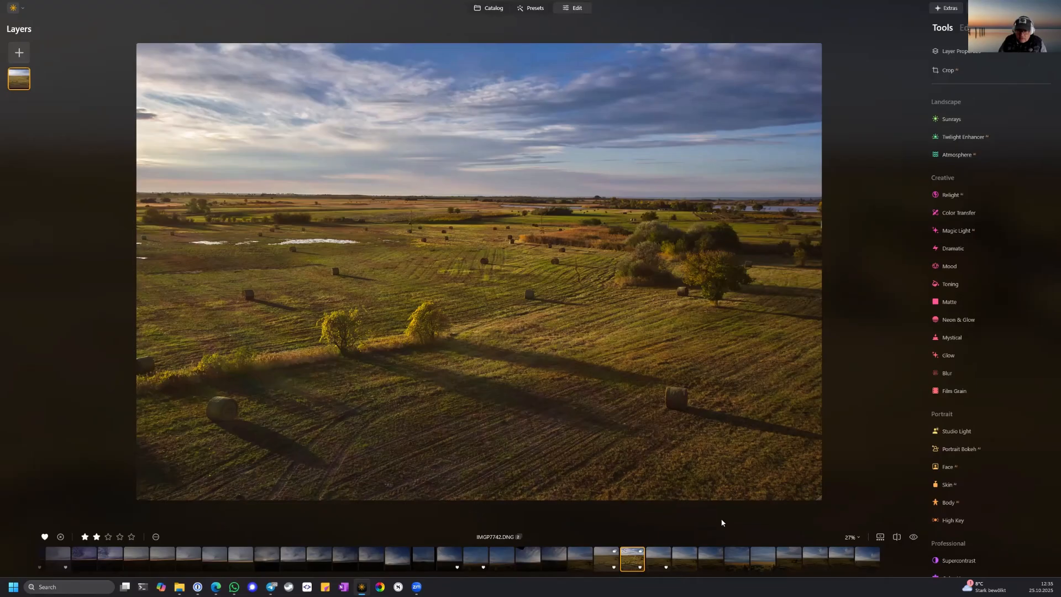
Switch to the unedited copy of IMGP7742.DNG, open the presets for it and browse the preset collections.
{"action": "left_click", "coordinate": [611, 564]}
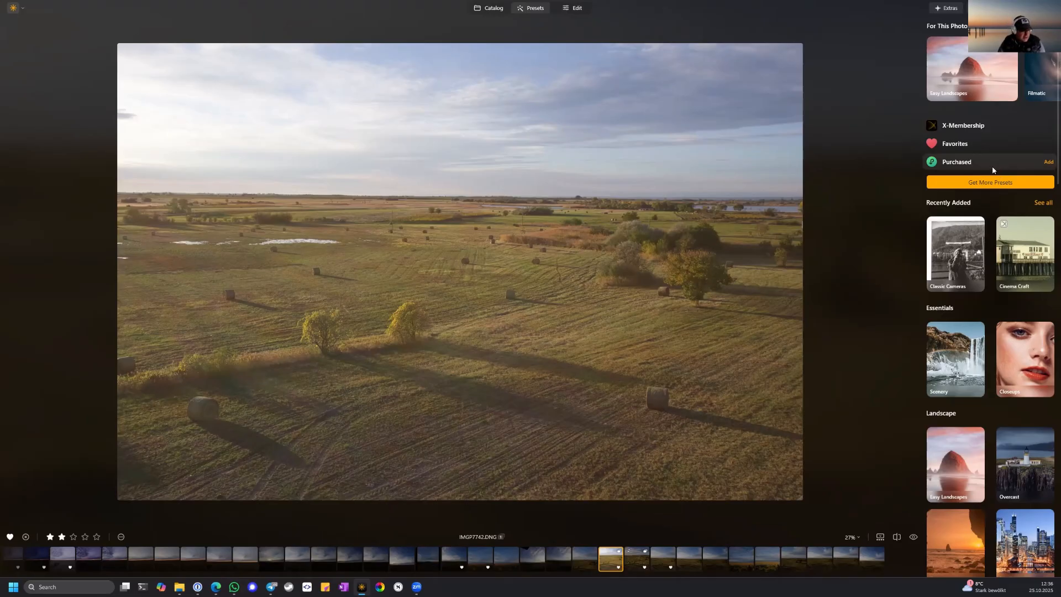
{"action": "scroll", "coordinate": [992, 169], "scroll_direction": "down", "scroll_amount": 4}
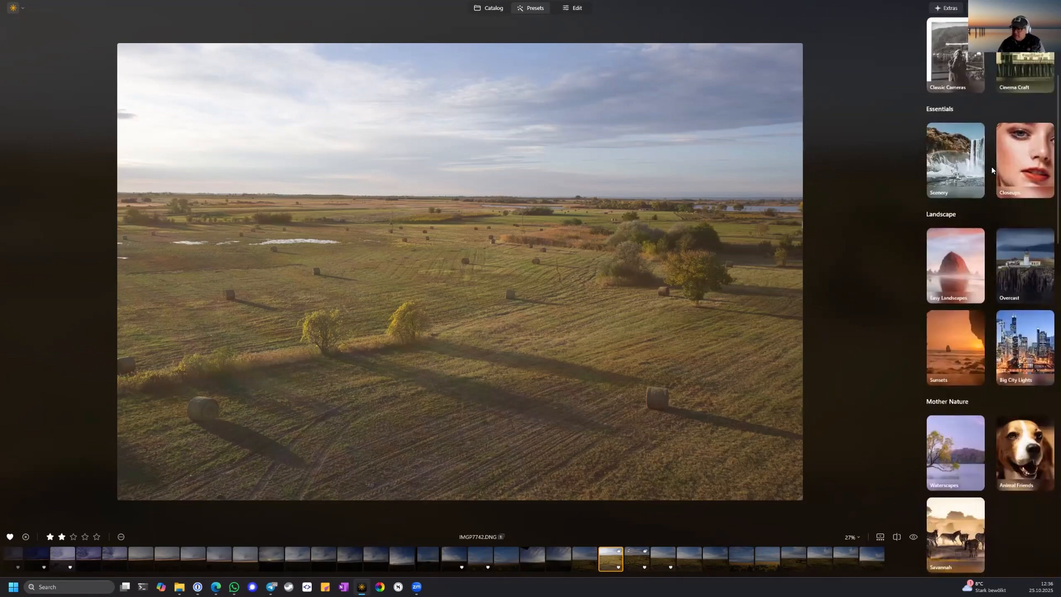
{"action": "scroll", "coordinate": [992, 170], "scroll_direction": "up", "scroll_amount": 4}
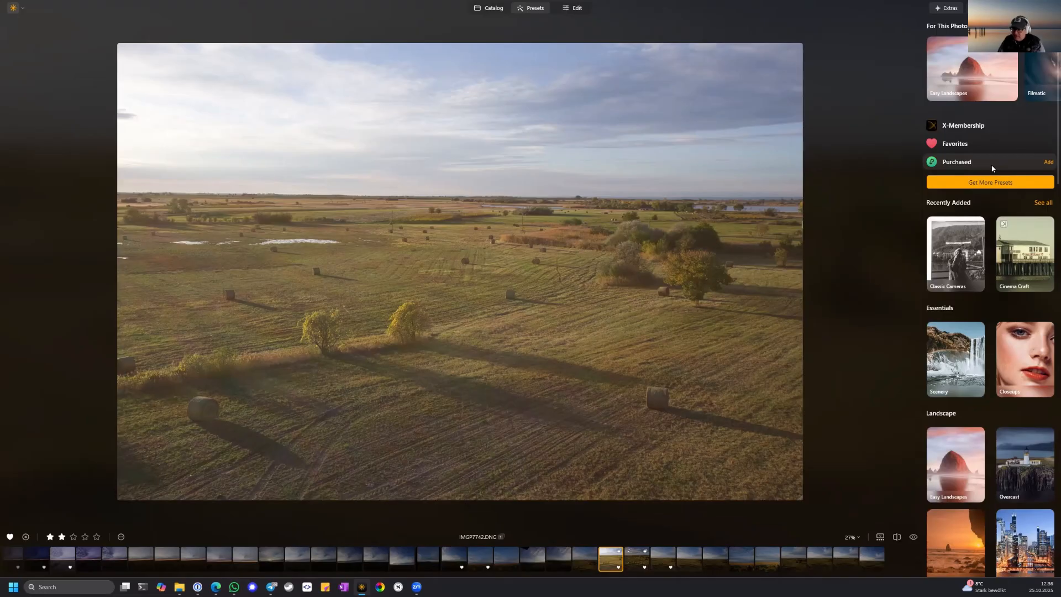
{"action": "scroll", "coordinate": [993, 169], "scroll_direction": "down", "scroll_amount": 5}
{"action": "scroll", "coordinate": [992, 168], "scroll_direction": "down", "scroll_amount": 14}
{"action": "scroll", "coordinate": [993, 168], "scroll_direction": "down", "scroll_amount": 5}
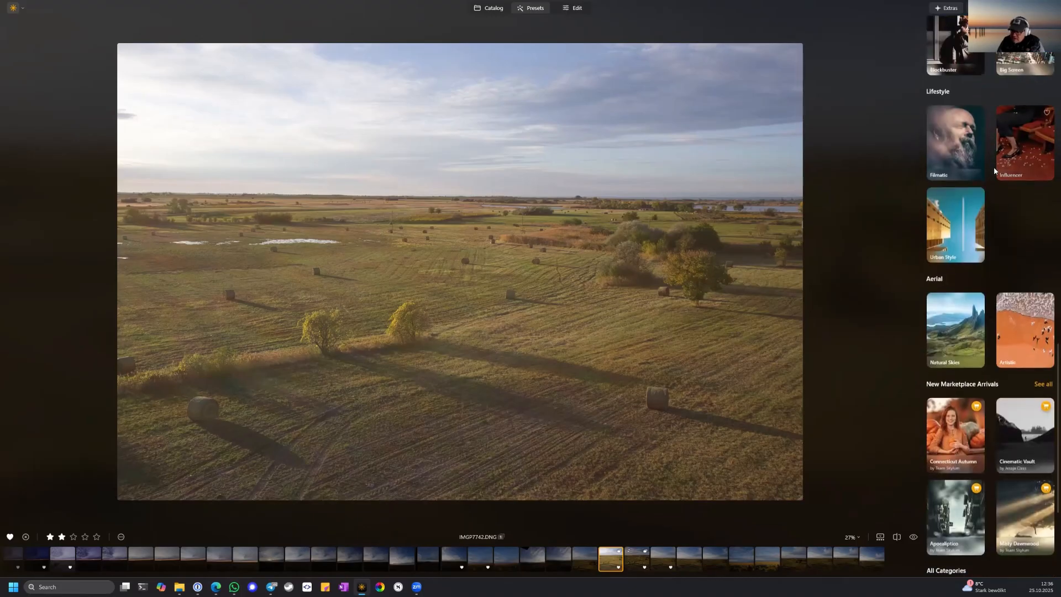
{"action": "scroll", "coordinate": [994, 165], "scroll_direction": "down", "scroll_amount": 2}
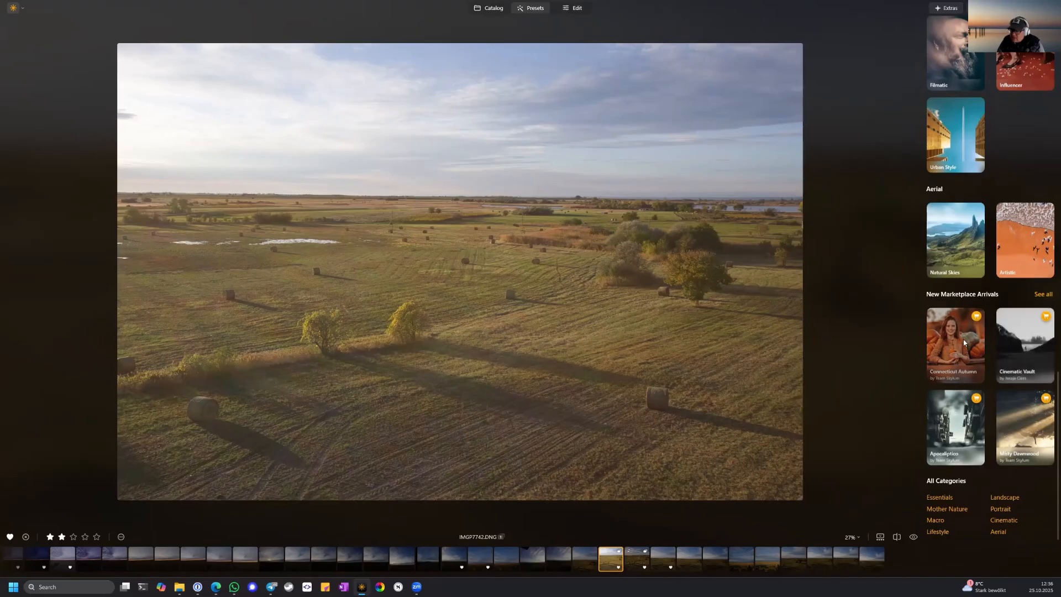
{"action": "scroll", "coordinate": [988, 313], "scroll_direction": "up", "scroll_amount": 10}
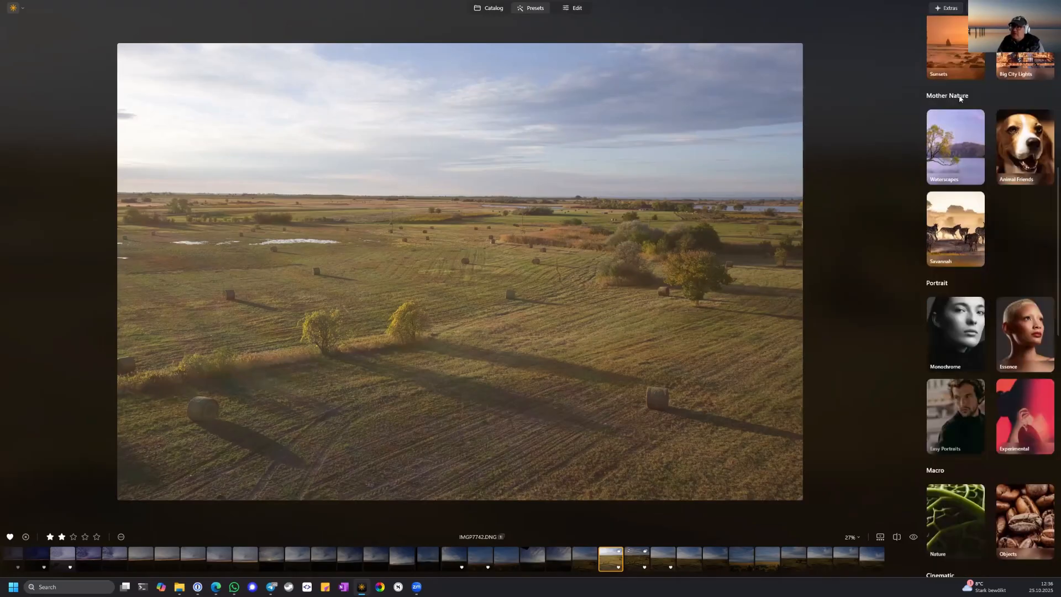
Browse the Marketplace presets and the X Membership assets in Extras, then close the window.
{"action": "left_click", "coordinate": [946, 7]}
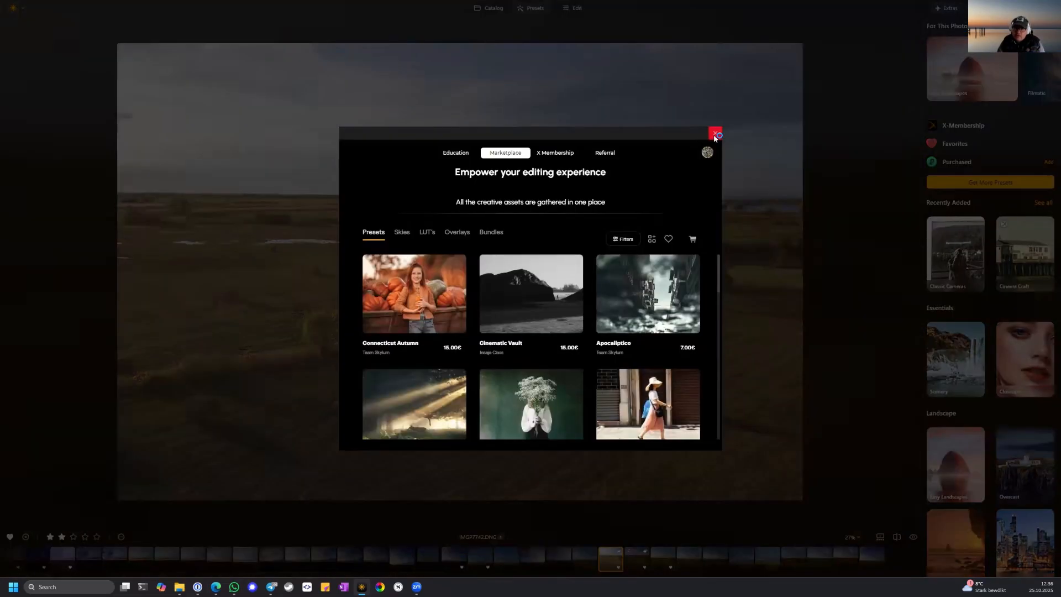
{"action": "mouse_move", "coordinate": [432, 320]}
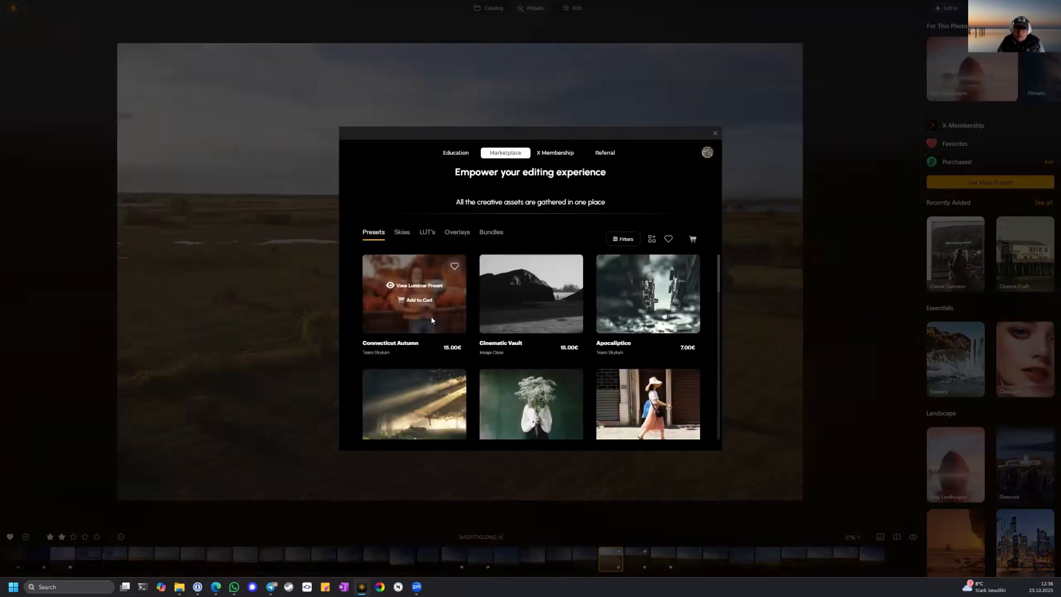
{"action": "left_click", "coordinate": [555, 152]}
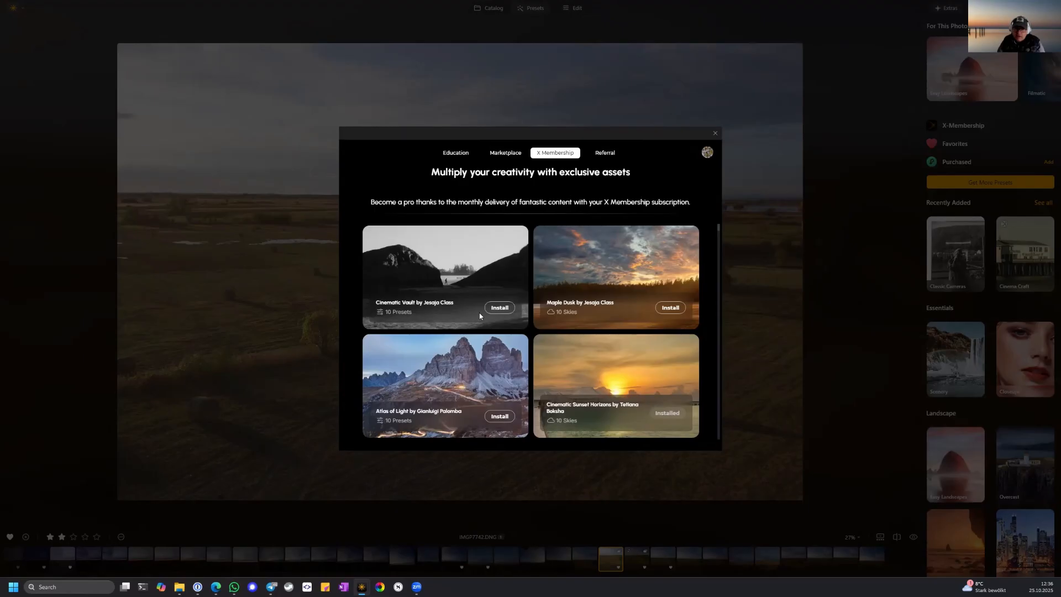
{"action": "scroll", "coordinate": [483, 326], "scroll_direction": "down", "scroll_amount": 1}
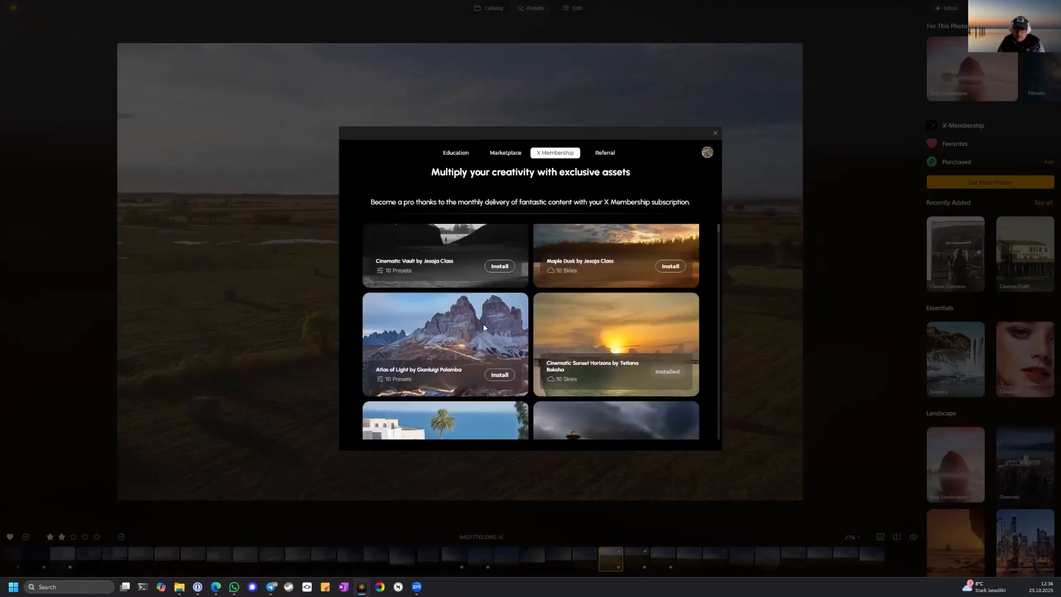
{"action": "scroll", "coordinate": [471, 344], "scroll_direction": "down", "scroll_amount": 1}
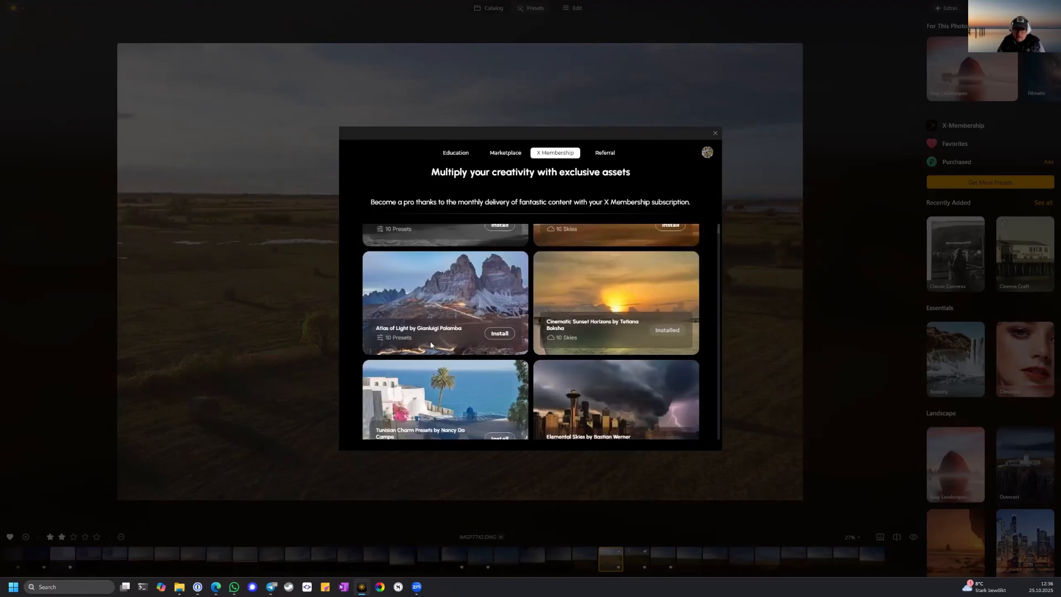
{"action": "scroll", "coordinate": [460, 347], "scroll_direction": "down", "scroll_amount": 2}
{"action": "scroll", "coordinate": [460, 345], "scroll_direction": "down", "scroll_amount": 7}
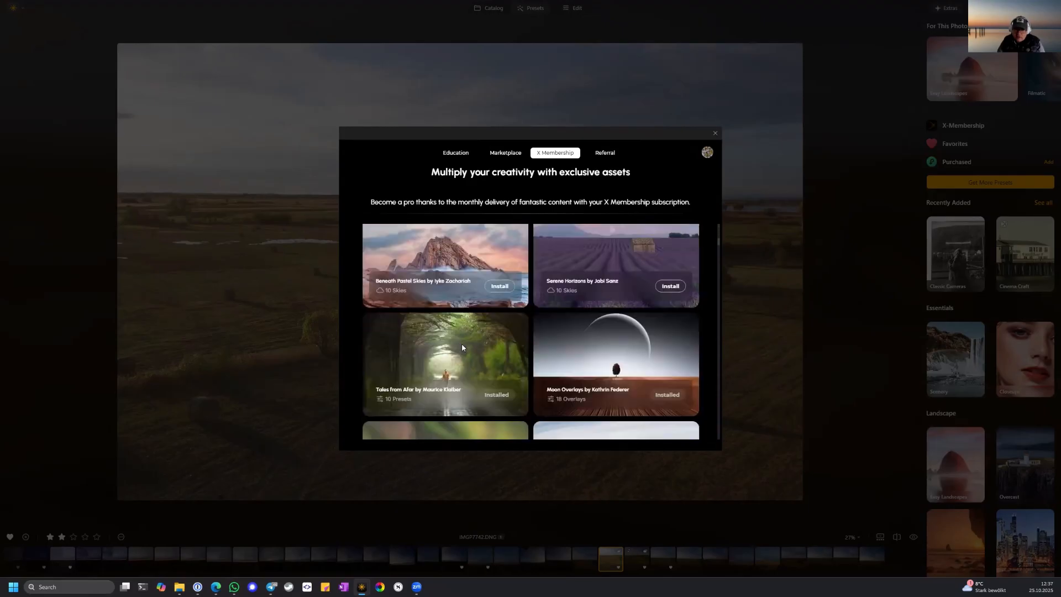
{"action": "scroll", "coordinate": [476, 342], "scroll_direction": "down", "scroll_amount": 1}
{"action": "left_click", "coordinate": [715, 133]}
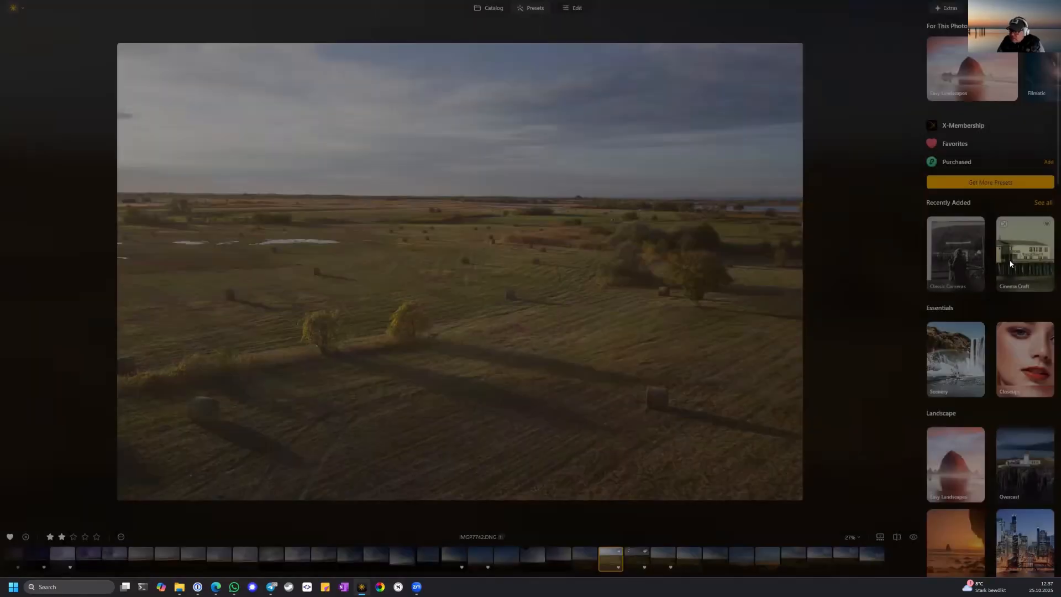
Open the Sunsets preset collection from the Landscape category and apply its Impact preset to the photo.
{"action": "scroll", "coordinate": [1009, 263], "scroll_direction": "down", "scroll_amount": 3}
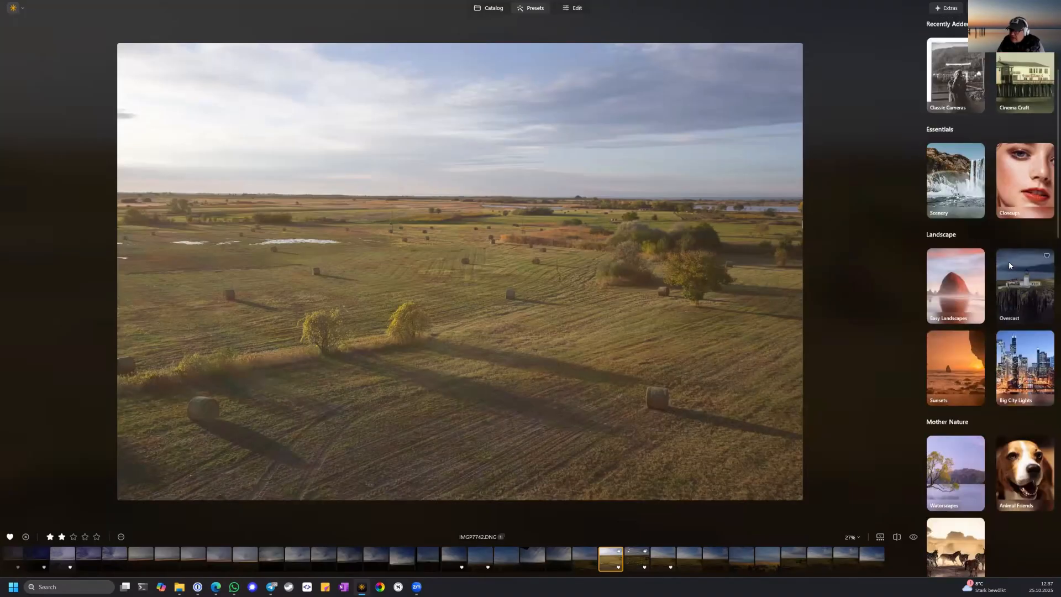
{"action": "scroll", "coordinate": [1006, 343], "scroll_direction": "down", "scroll_amount": 1}
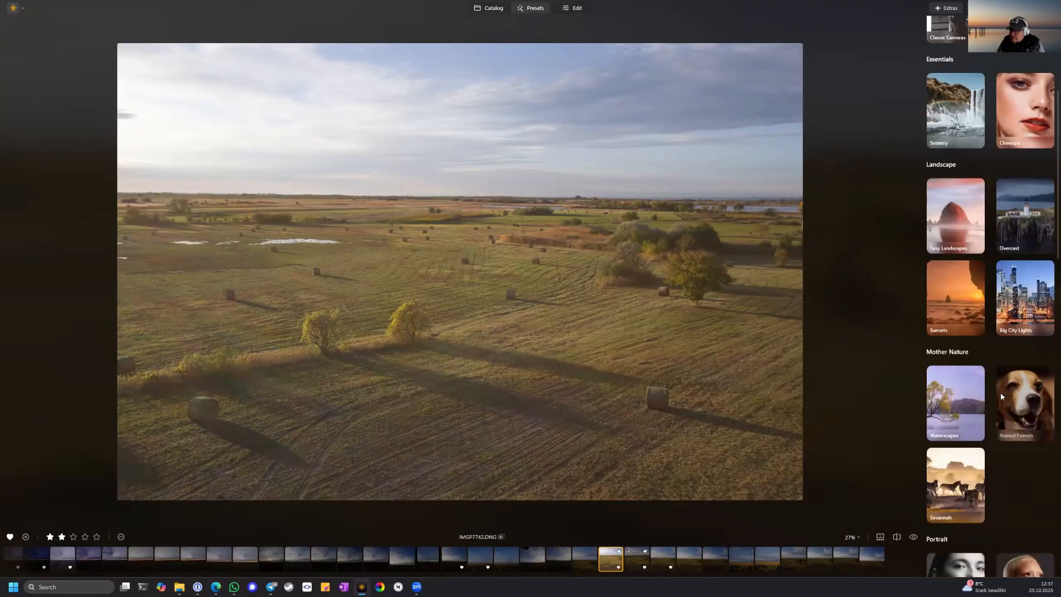
{"action": "mouse_move", "coordinate": [965, 287]}
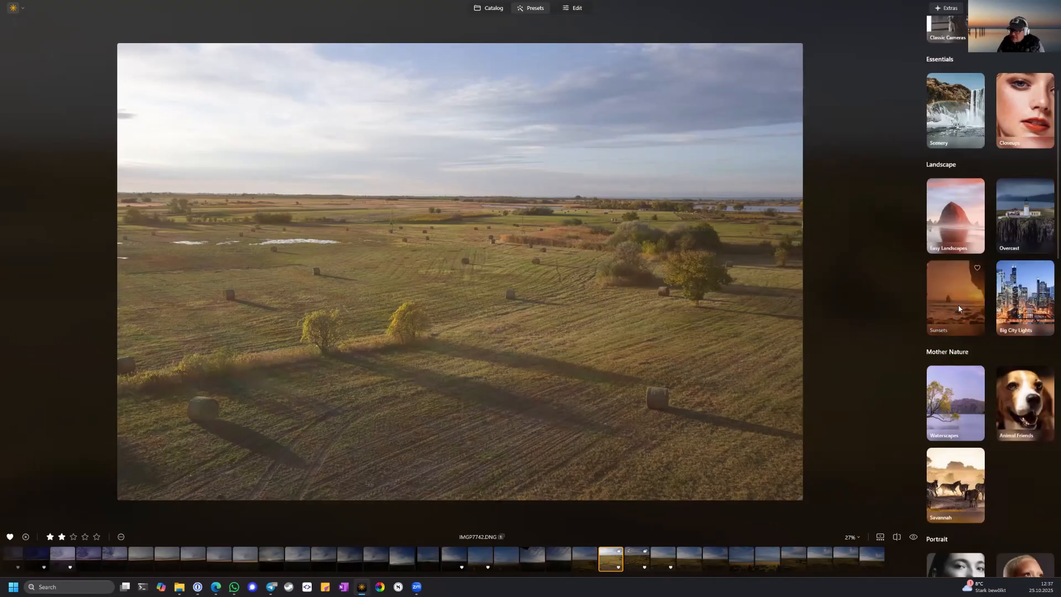
{"action": "left_click", "coordinate": [950, 325]}
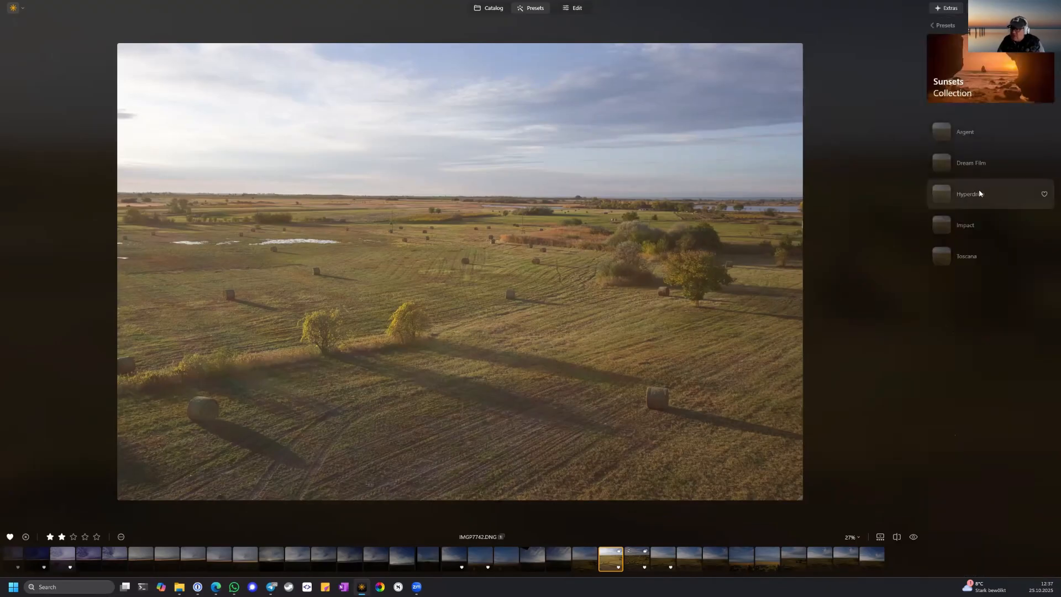
{"action": "left_click", "coordinate": [982, 227]}
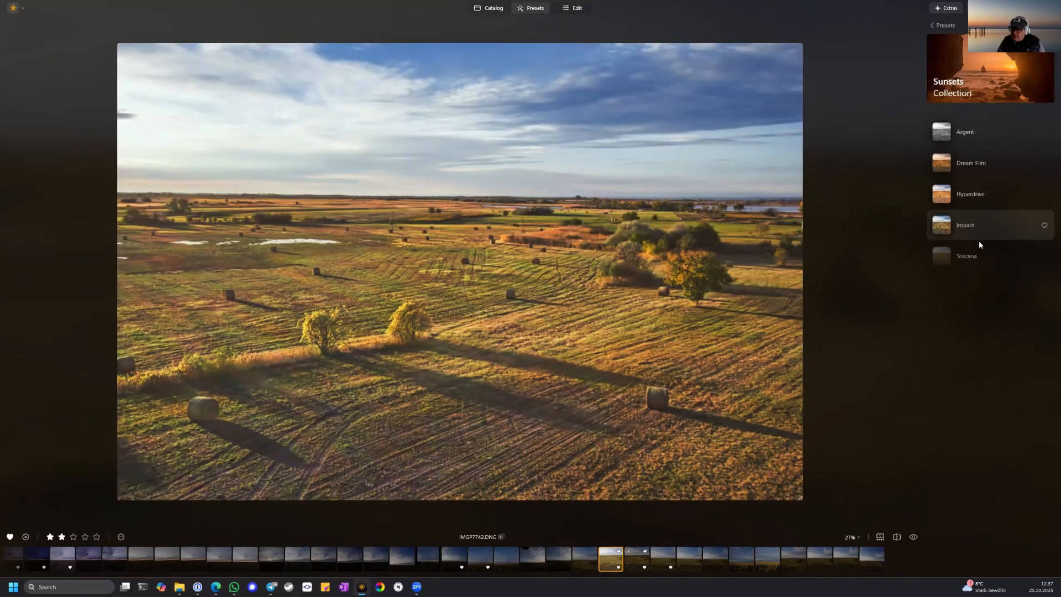
Try the Dream Film and Hyperdrive presets on the photo, then reapply Impact.
{"action": "left_click", "coordinate": [981, 162]}
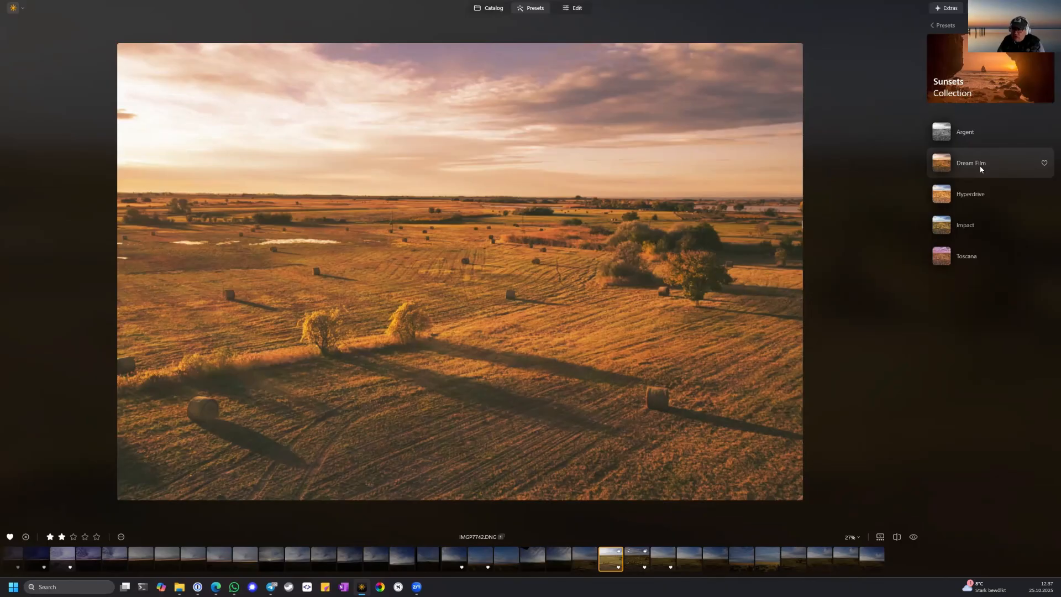
{"action": "left_click", "coordinate": [979, 194]}
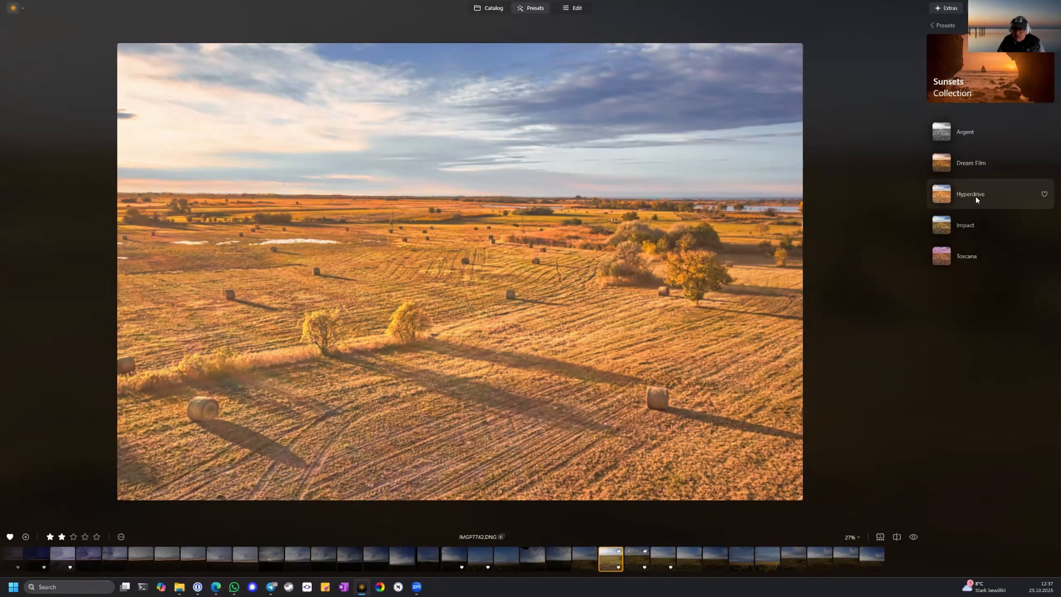
{"action": "left_click", "coordinate": [977, 223]}
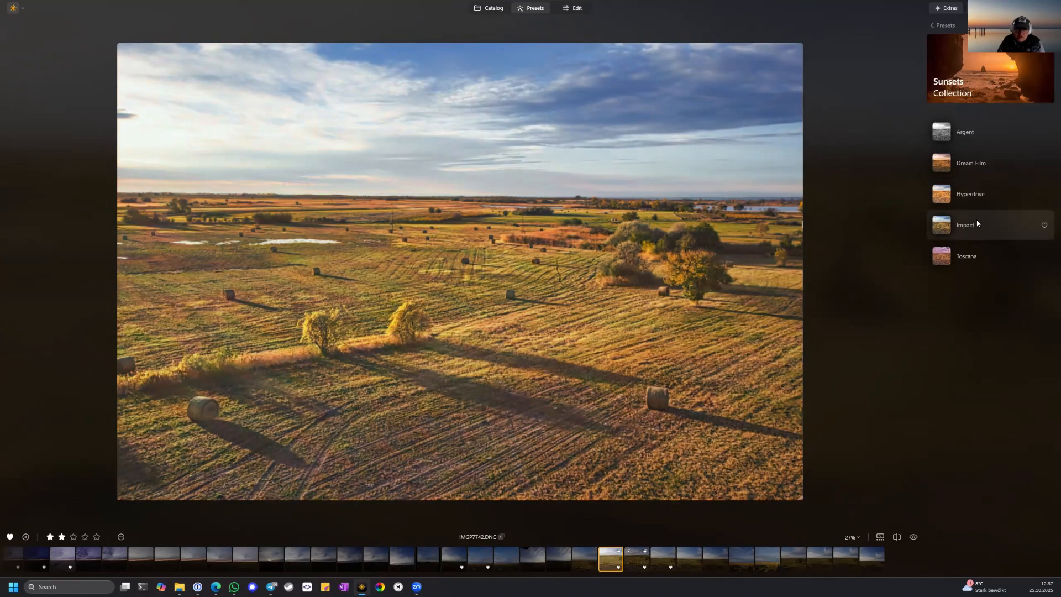
Switch the photo to Hyperdrive, reapply the Impact preset and lower its strength to 78.
{"action": "left_click", "coordinate": [976, 200]}
{"action": "left_click", "coordinate": [979, 226]}
{"action": "left_click", "coordinate": [969, 228]}
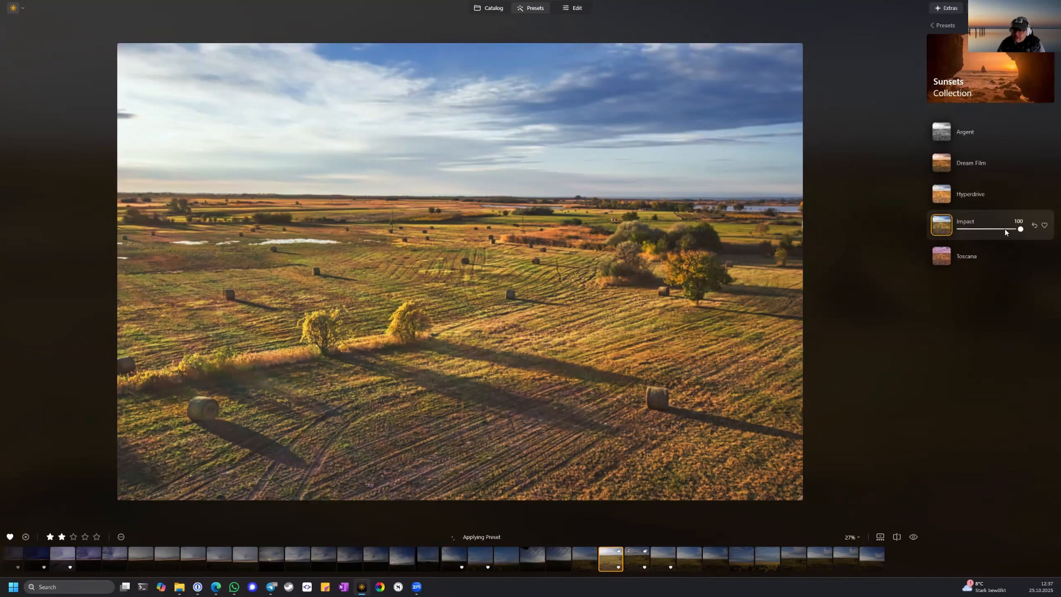
{"action": "left_click_drag", "start_coordinate": [1020, 229], "coordinate": [1007, 232]}
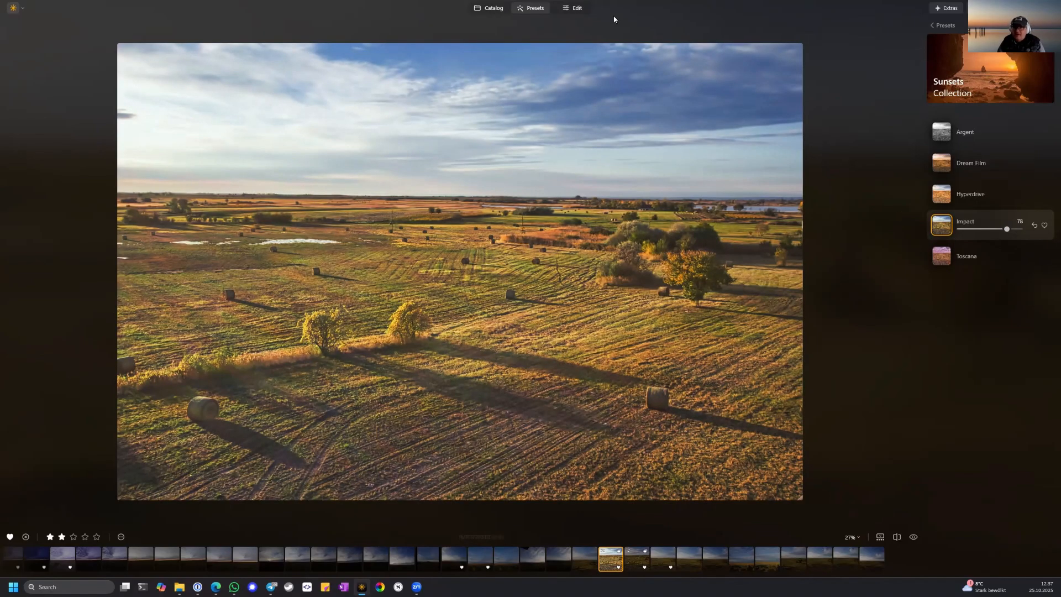
Open the photo's applied edits and examine the preset's Develop, Structure, Enhance and Landscape adjustments one by one.
{"action": "left_click", "coordinate": [577, 8]}
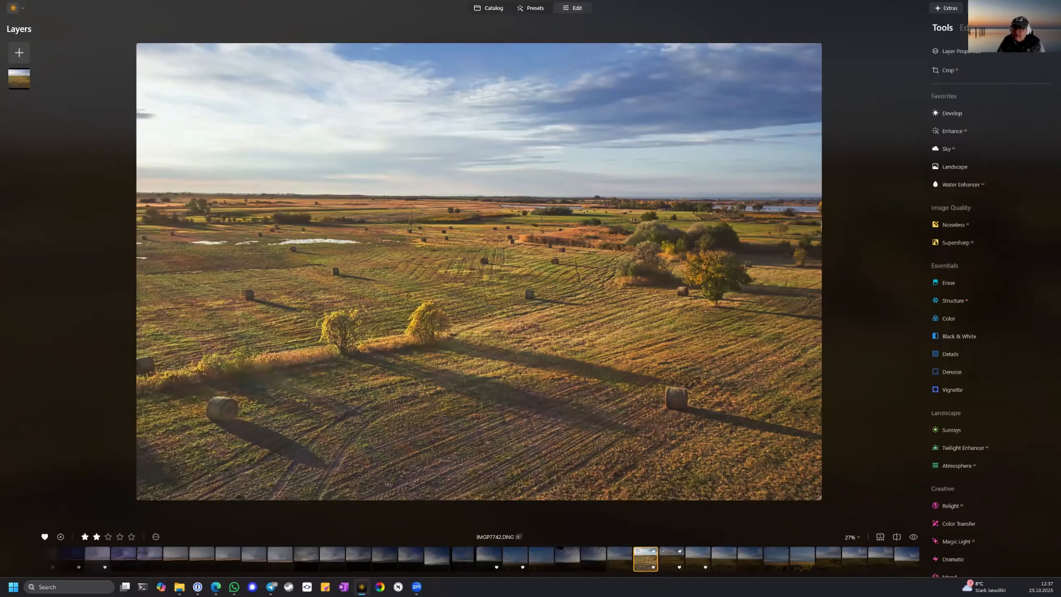
{"action": "left_click", "coordinate": [964, 28]}
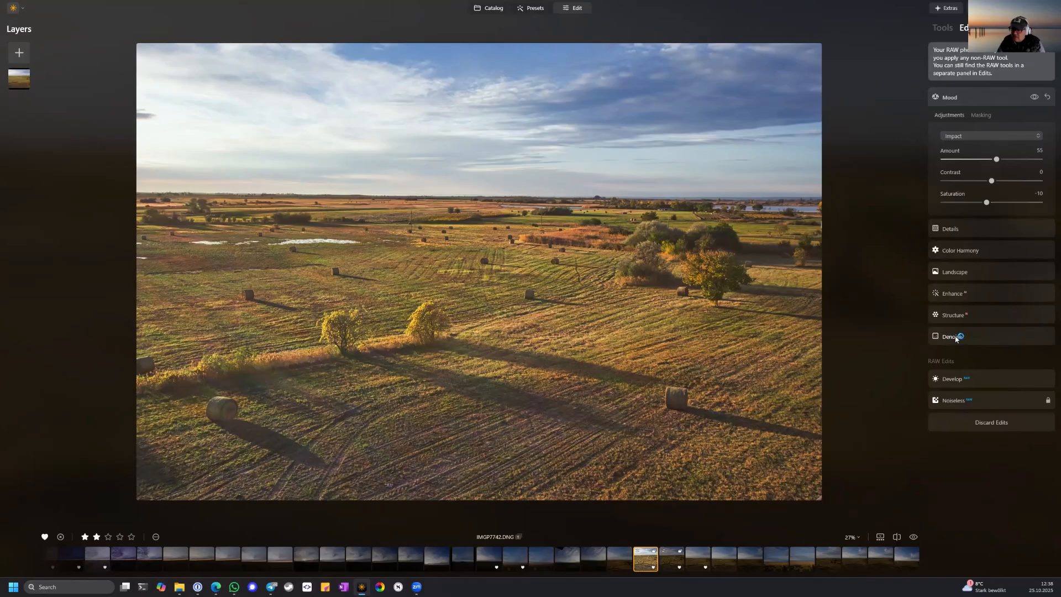
{"action": "left_click", "coordinate": [966, 379]}
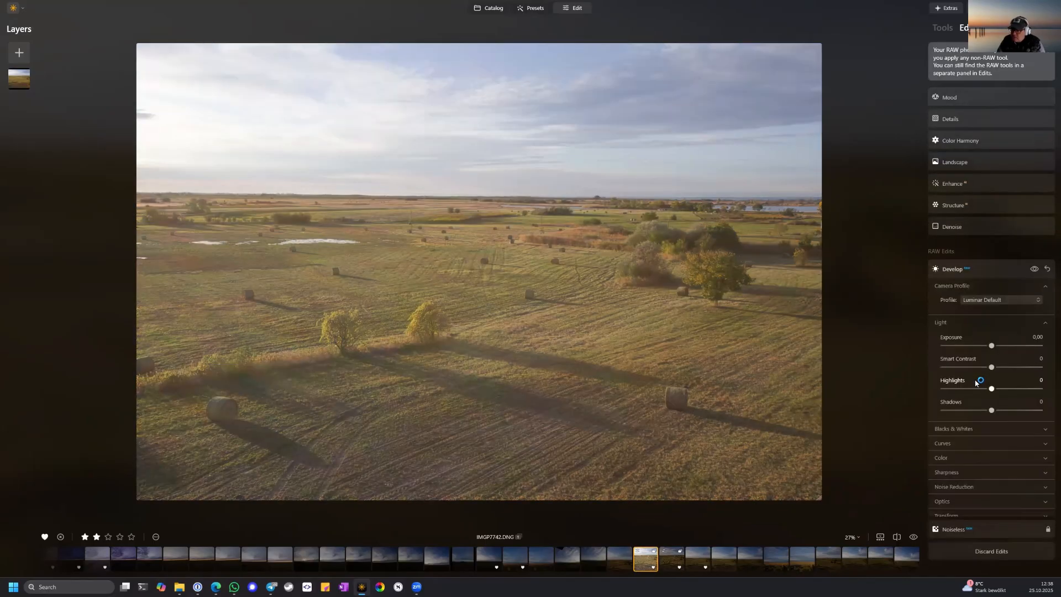
{"action": "left_click", "coordinate": [994, 272]}
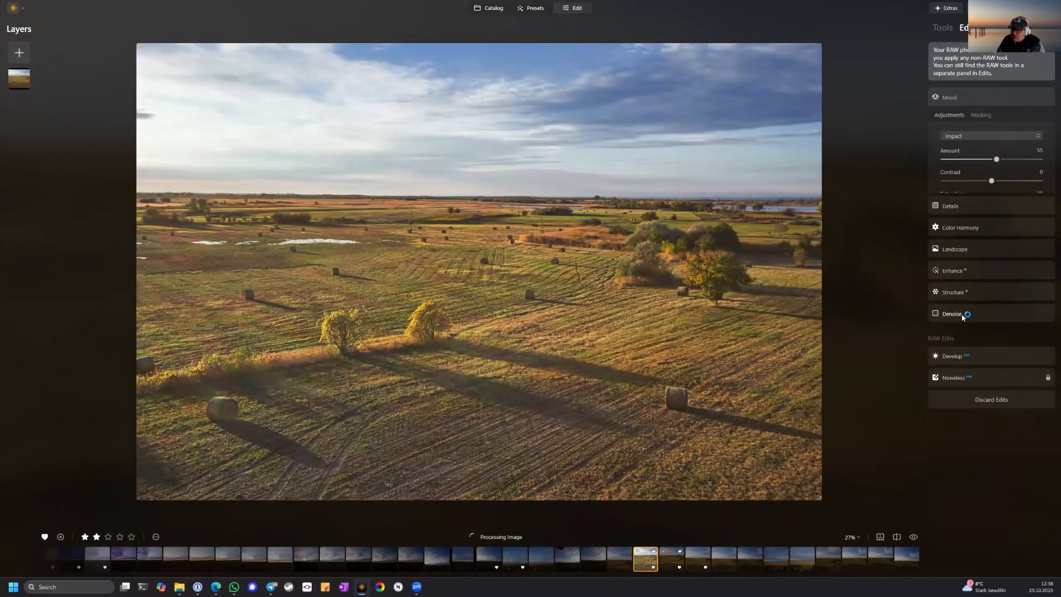
{"action": "left_click", "coordinate": [989, 292]}
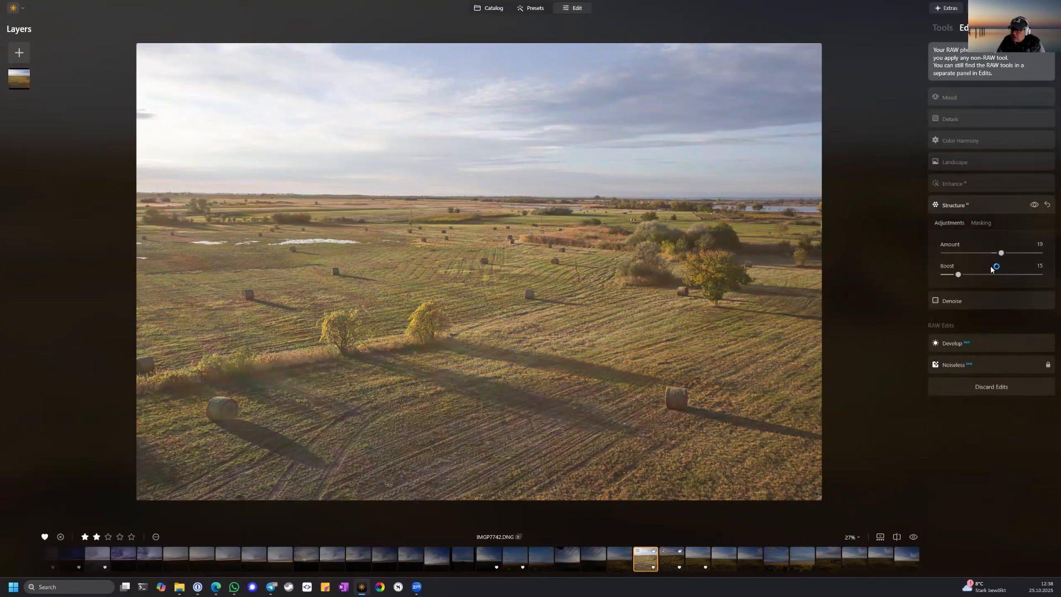
{"action": "left_click", "coordinate": [987, 207]}
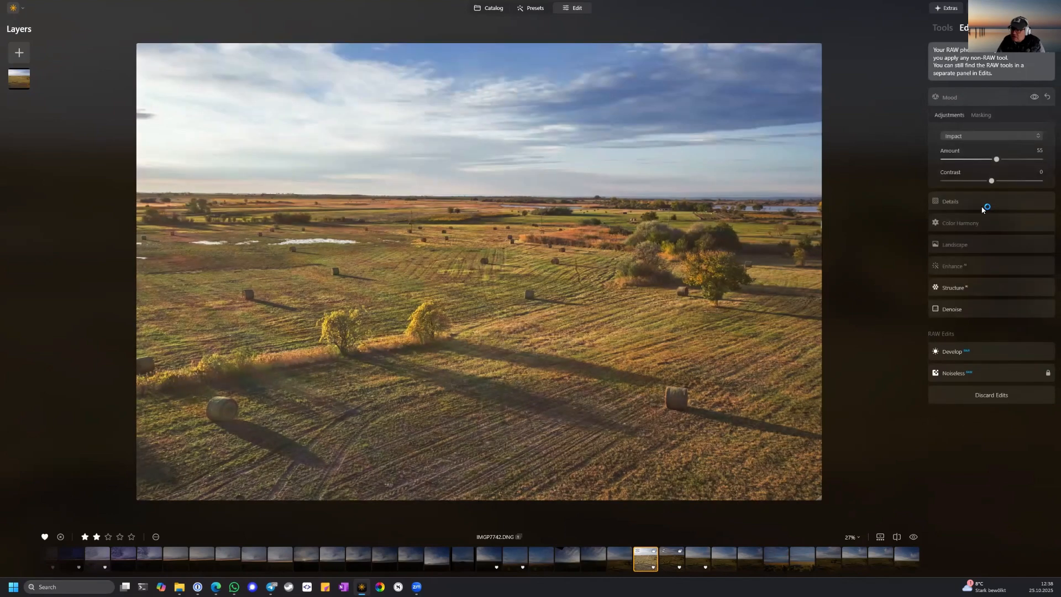
{"action": "left_click", "coordinate": [977, 261]}
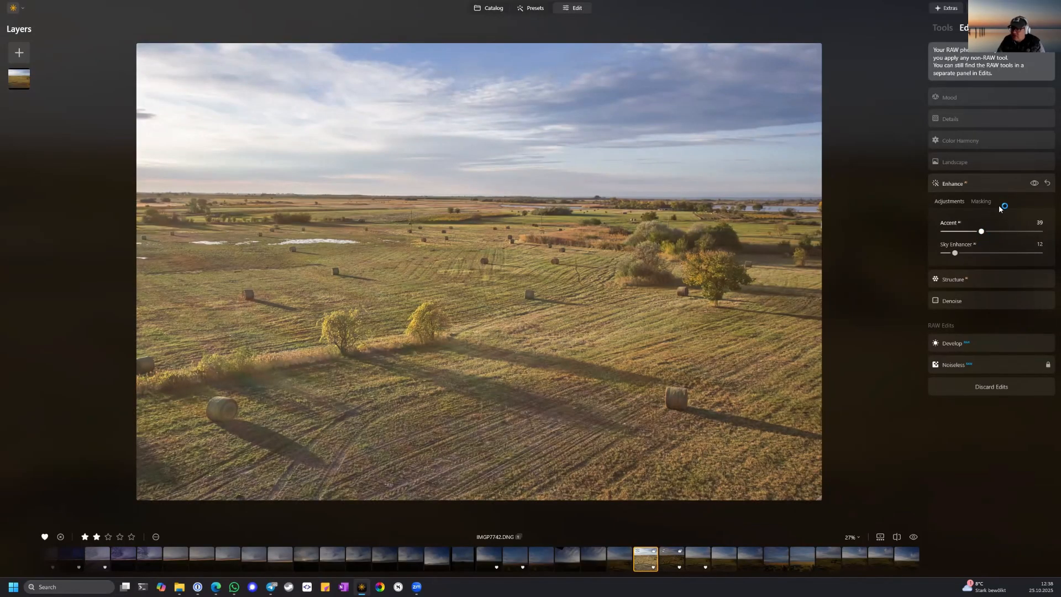
{"action": "left_click", "coordinate": [993, 189]}
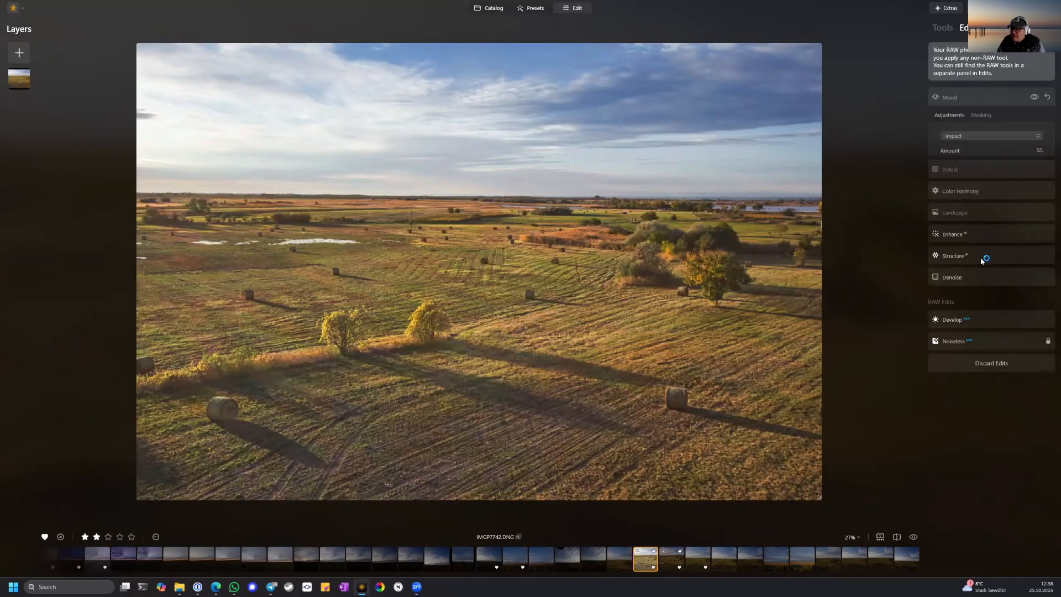
{"action": "left_click", "coordinate": [979, 272]}
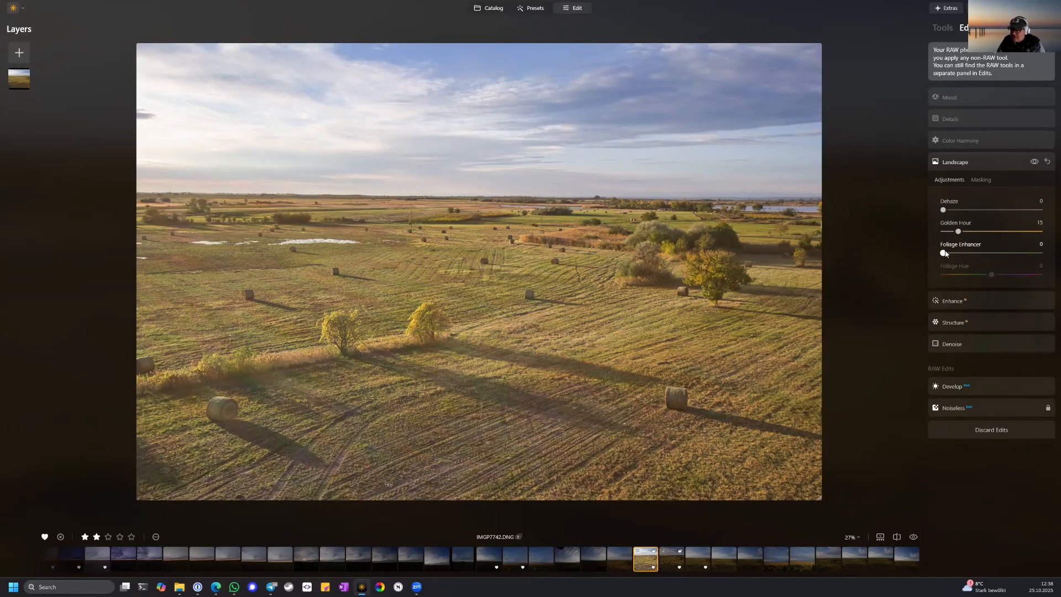
{"action": "left_click", "coordinate": [982, 161]}
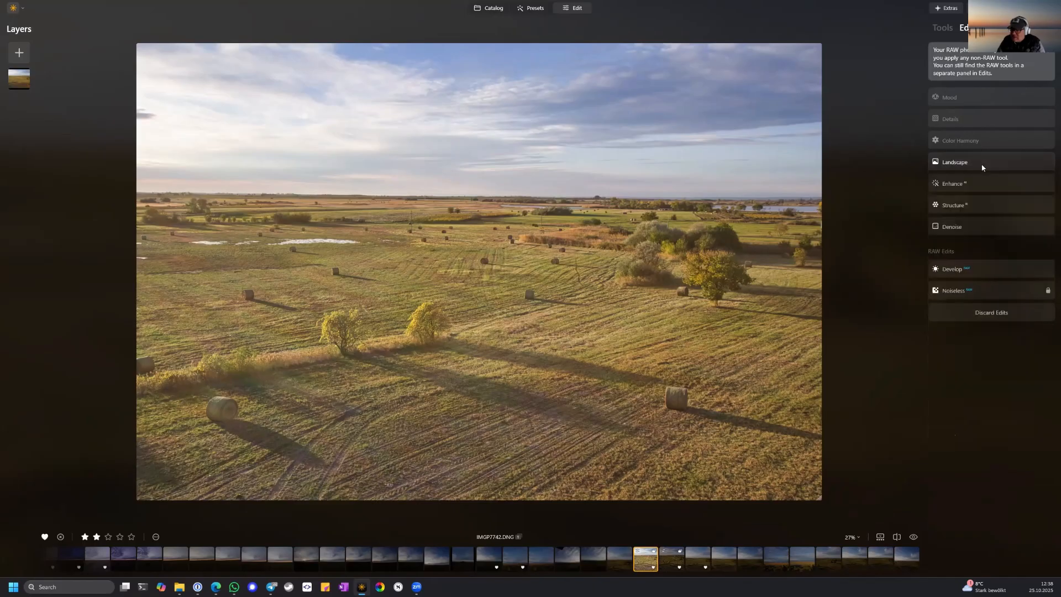
Examine the Mood, Color Harmony and Details settings, including Color Contrast and Split Color Warmth, and collapse each of them.
{"action": "left_click", "coordinate": [973, 97]}
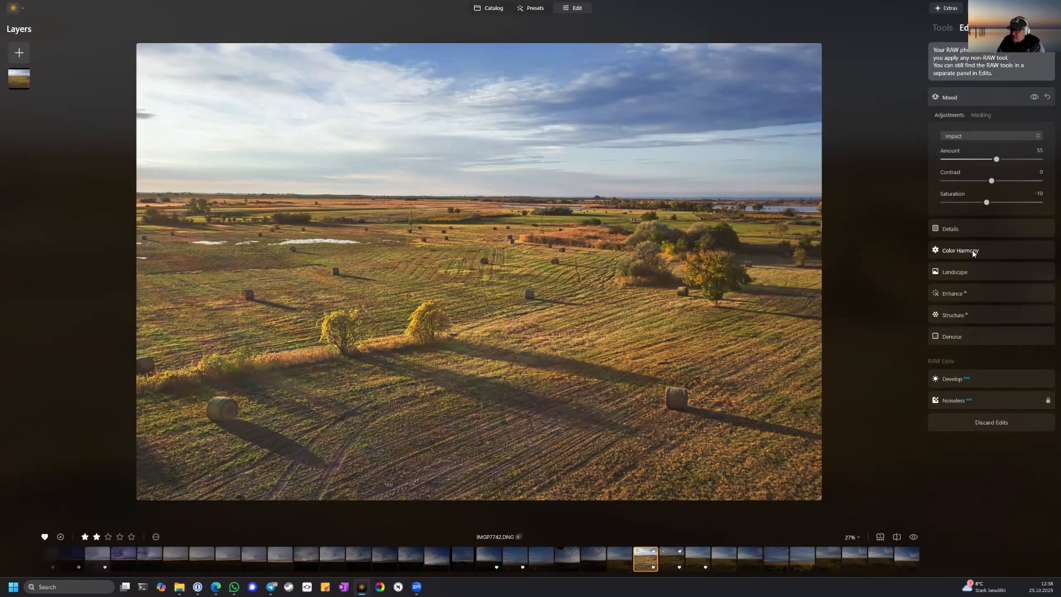
{"action": "left_click", "coordinate": [962, 250]}
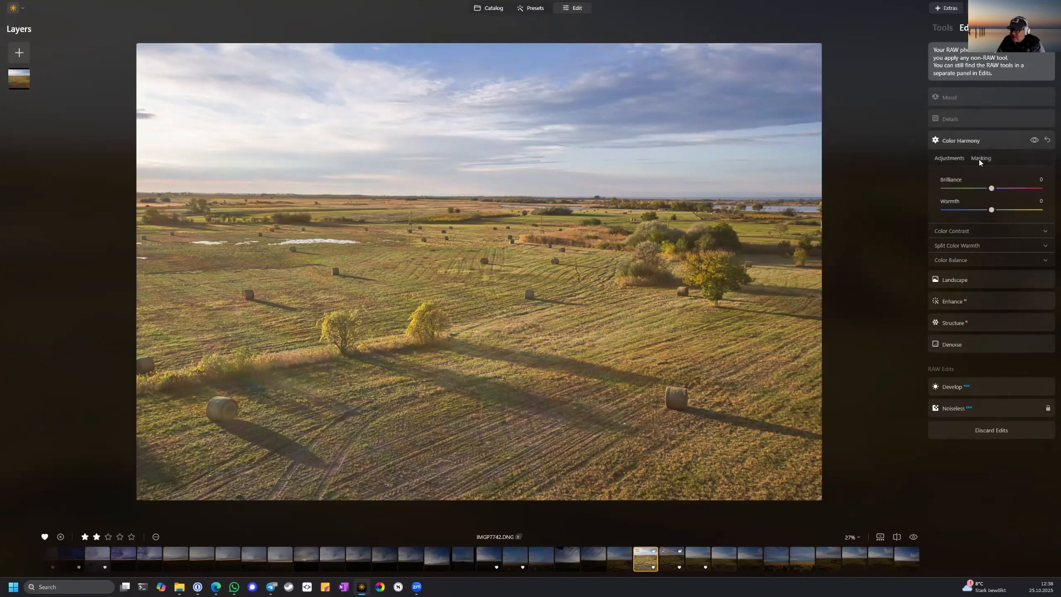
{"action": "left_click", "coordinate": [976, 231]}
{"action": "left_click", "coordinate": [973, 297]}
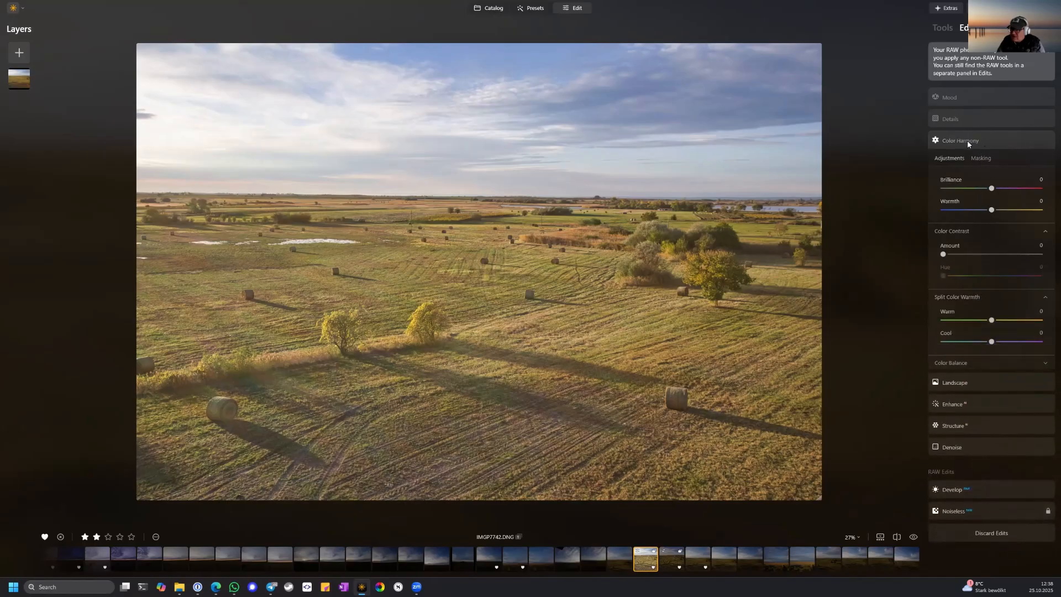
{"action": "left_click", "coordinate": [967, 142]}
{"action": "left_click", "coordinate": [964, 230]}
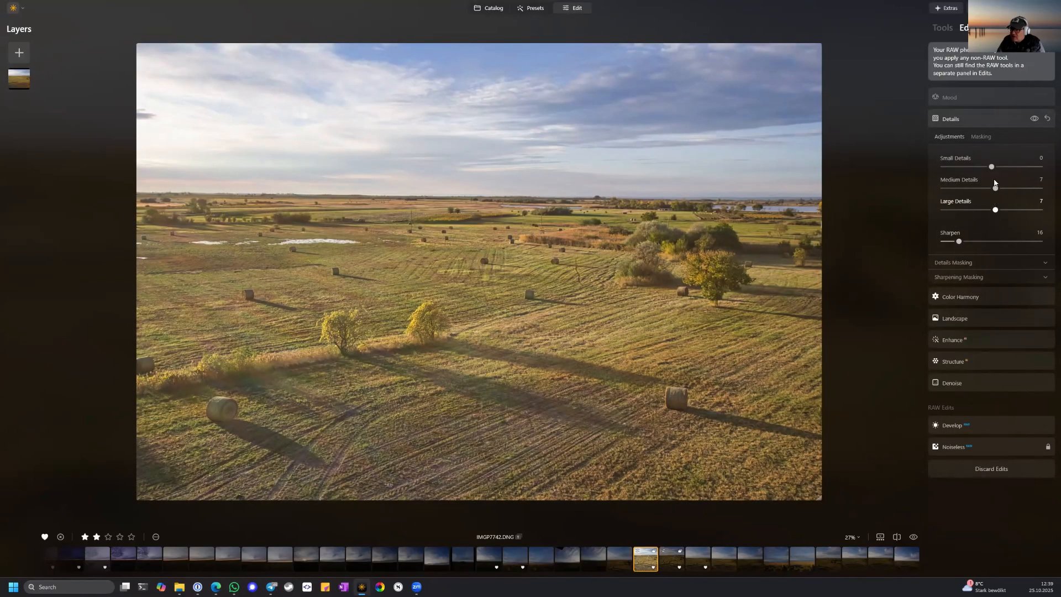
{"action": "left_click", "coordinate": [987, 120]}
{"action": "left_click", "coordinate": [969, 98]}
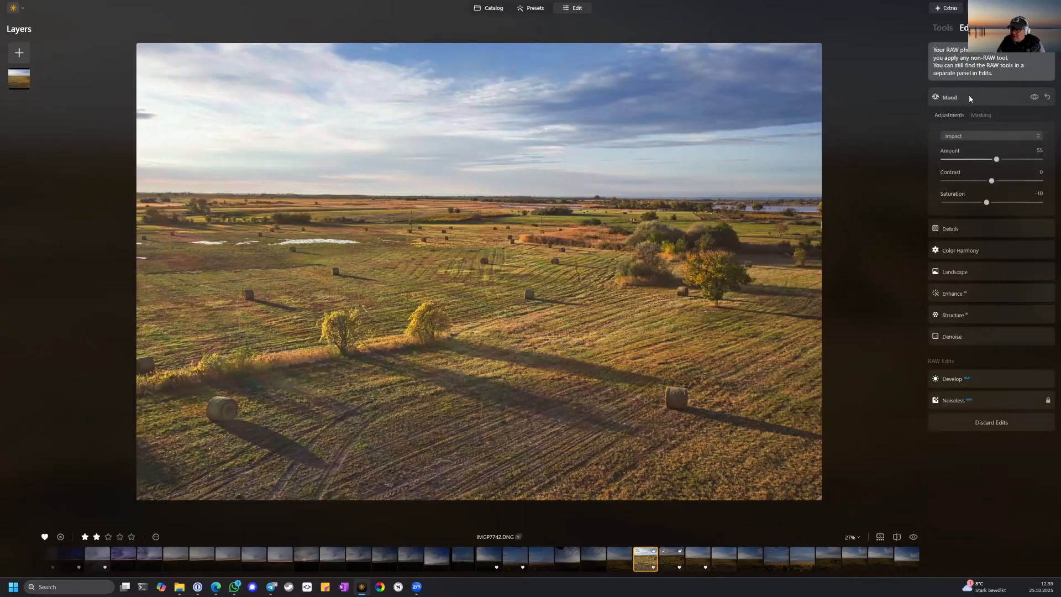
{"action": "left_click", "coordinate": [1002, 96]}
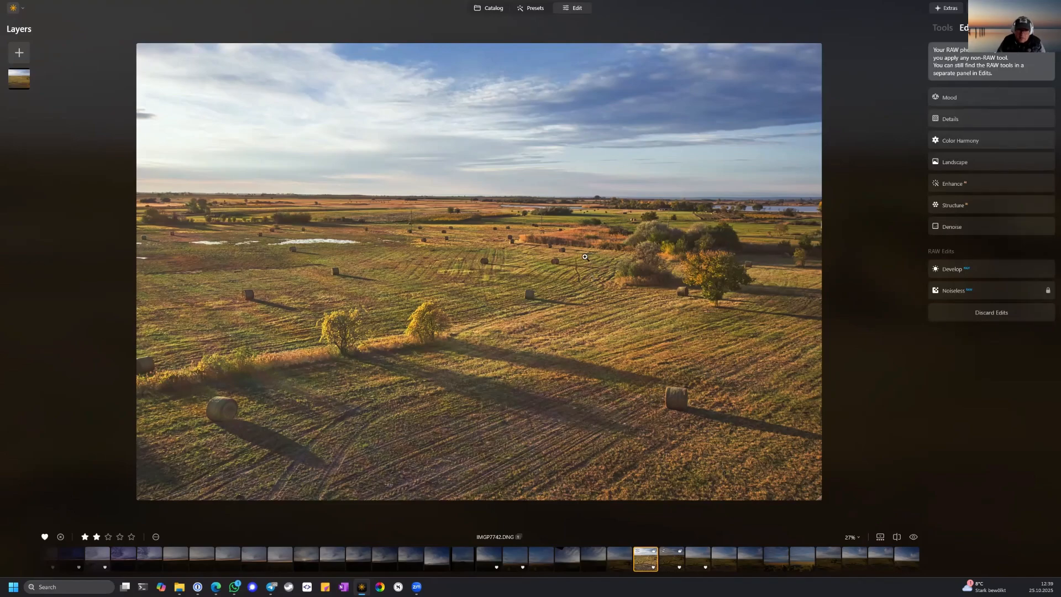
Compare the manually edited copy of IMGP7742.DNG with the preset version by switching between them at full view.
{"action": "left_click", "coordinate": [673, 561]}
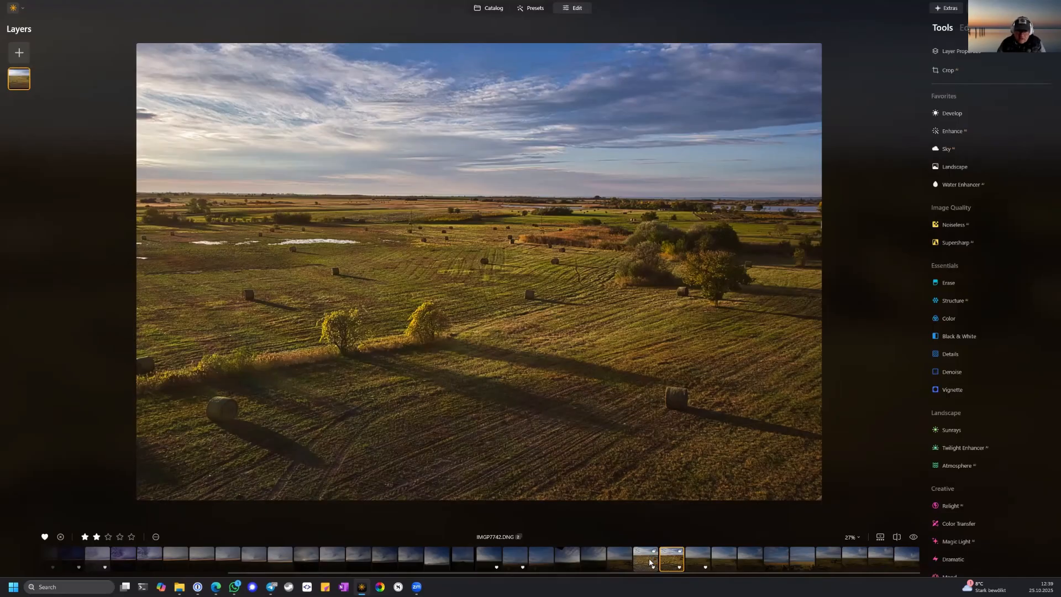
{"action": "left_click", "coordinate": [651, 562]}
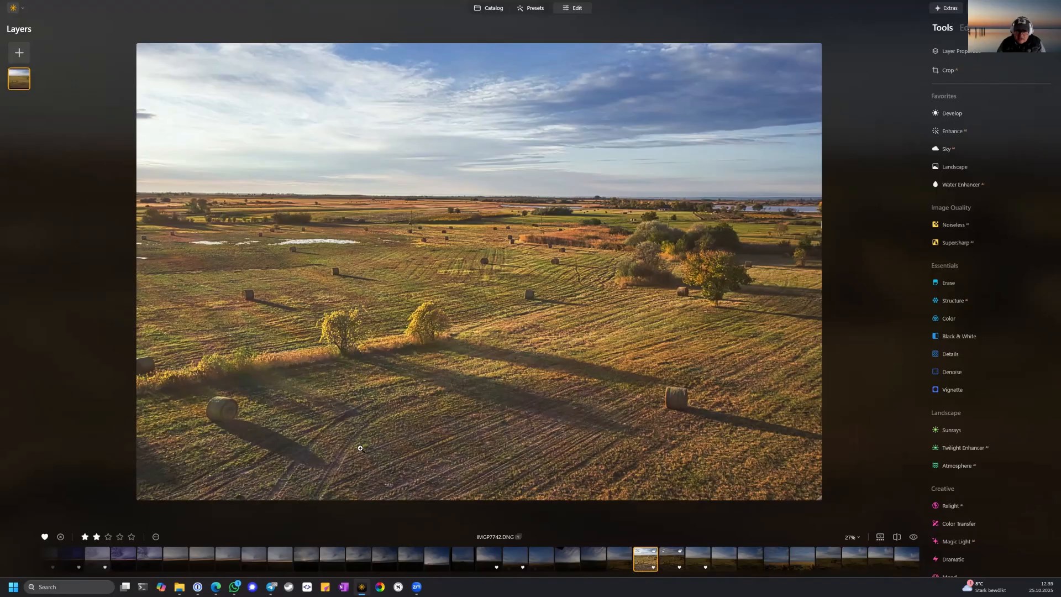
{"action": "left_click", "coordinate": [676, 563]}
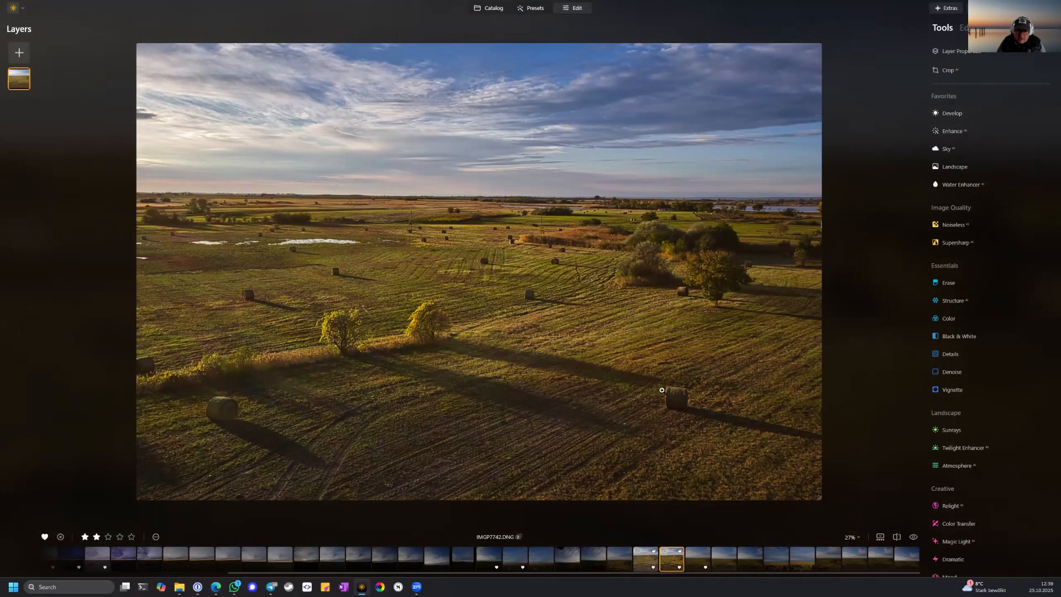
{"action": "key", "text": "Left"}
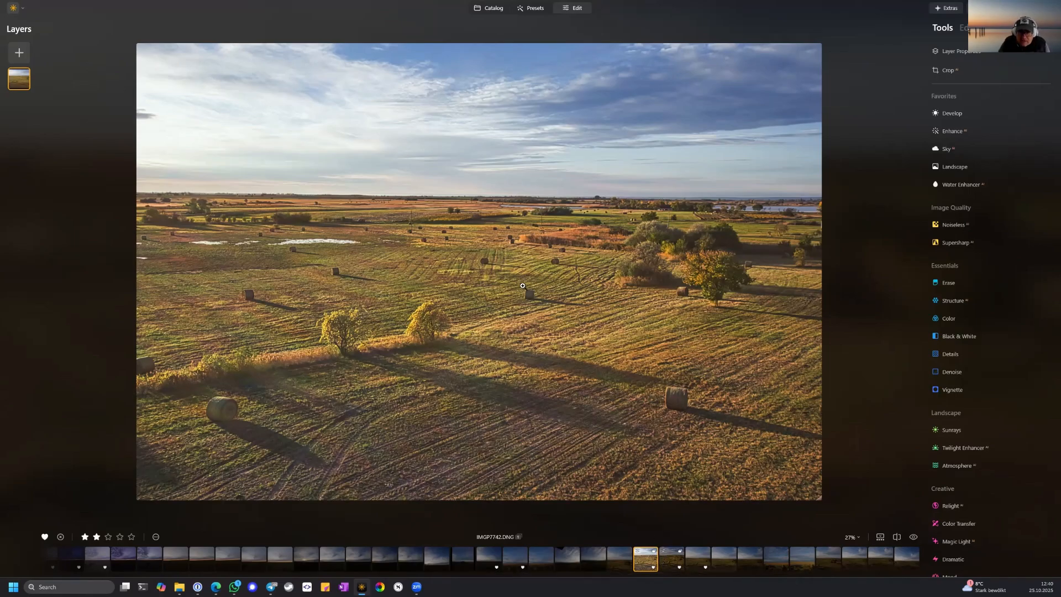
Inspect the hay bales and field in the preset version at 100% zoom, and check the same area in the manually edited copy.
{"action": "left_click", "coordinate": [468, 308]}
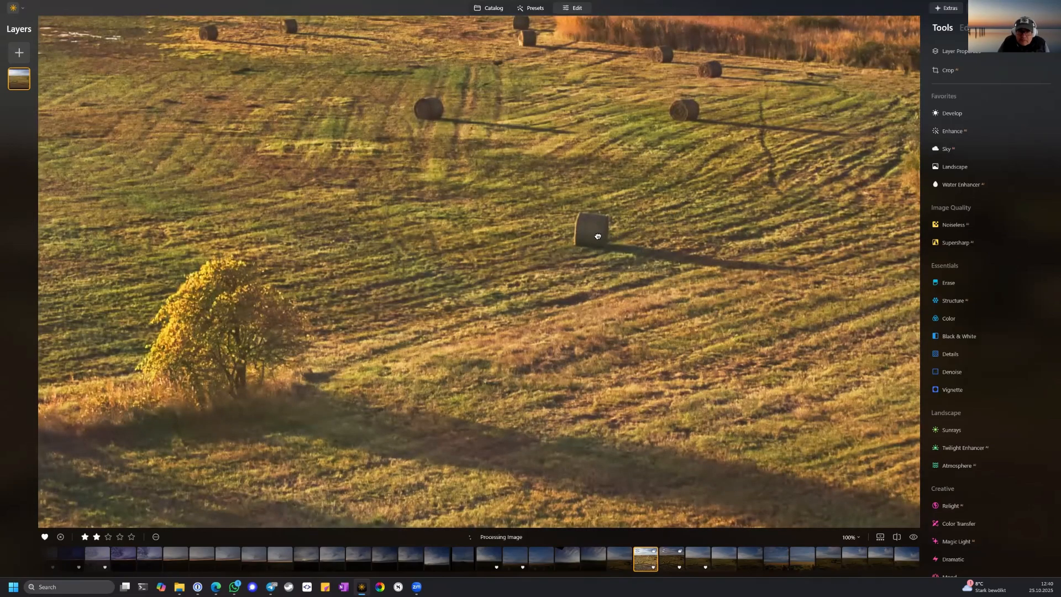
{"action": "left_click_drag", "start_coordinate": [597, 236], "coordinate": [380, 392]}
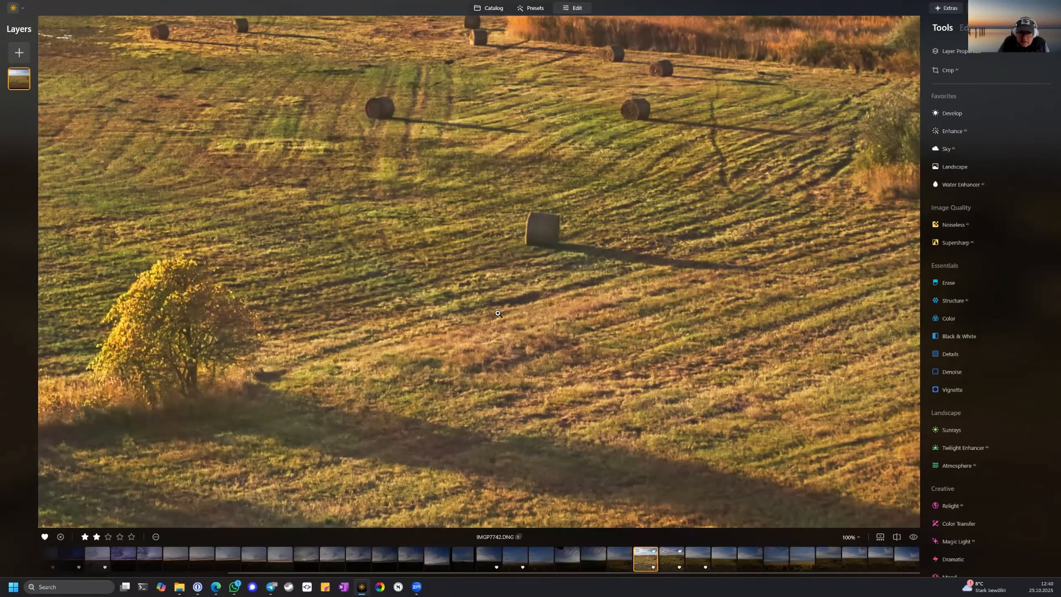
{"action": "key", "text": "Right"}
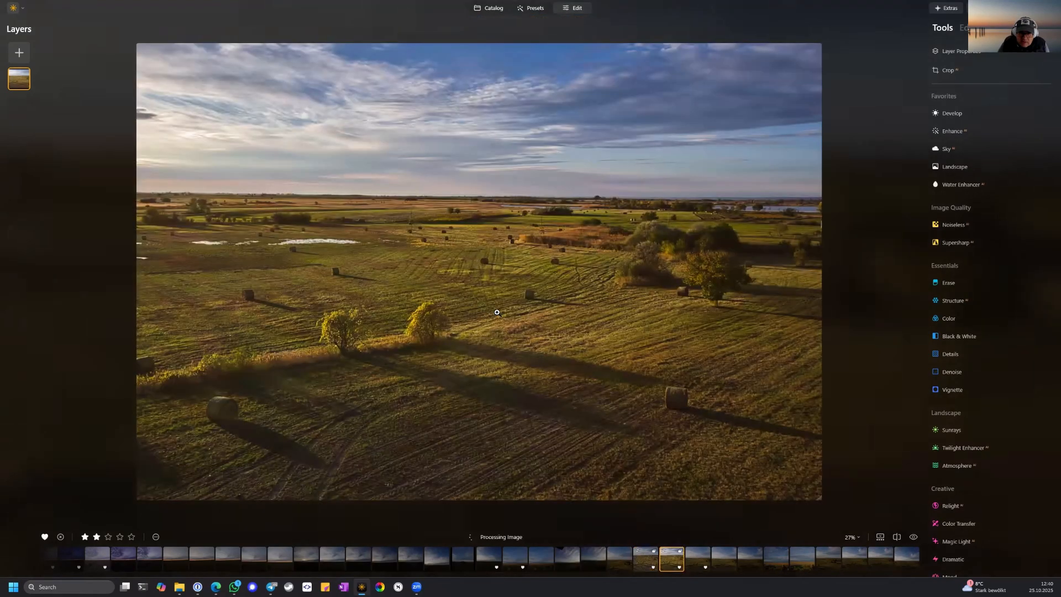
{"action": "left_click", "coordinate": [498, 313]}
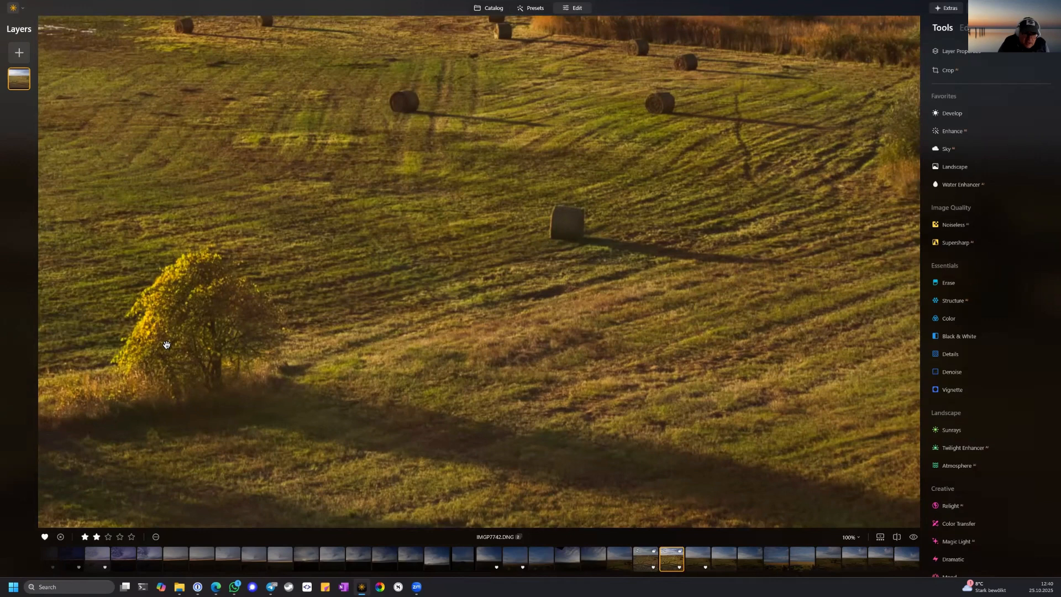
Compare both copies at full view once more, and check the preset version against its unedited original.
{"action": "left_click", "coordinate": [647, 564]}
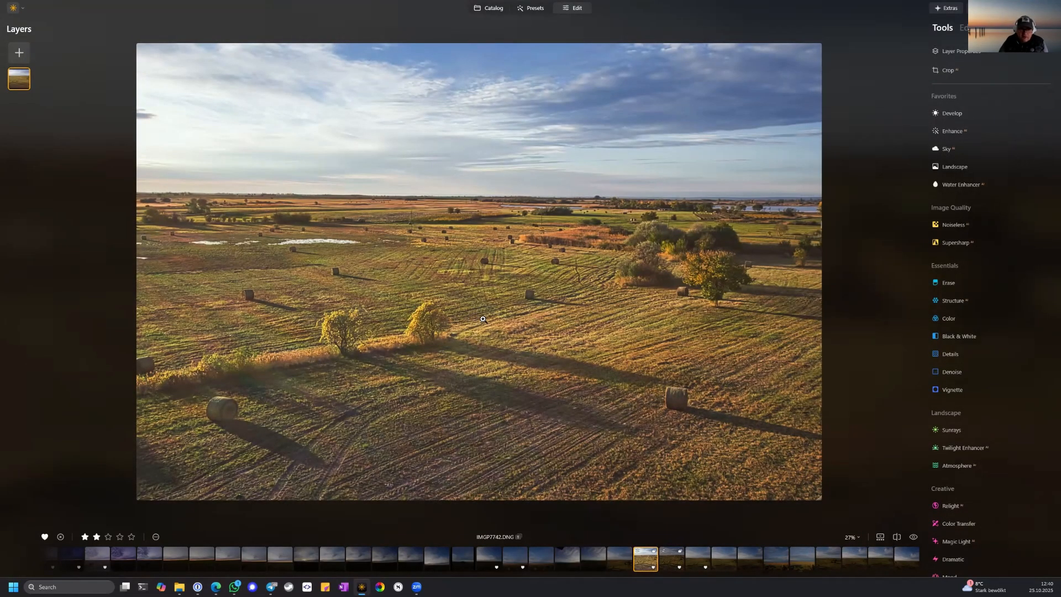
{"action": "left_click", "coordinate": [672, 559]}
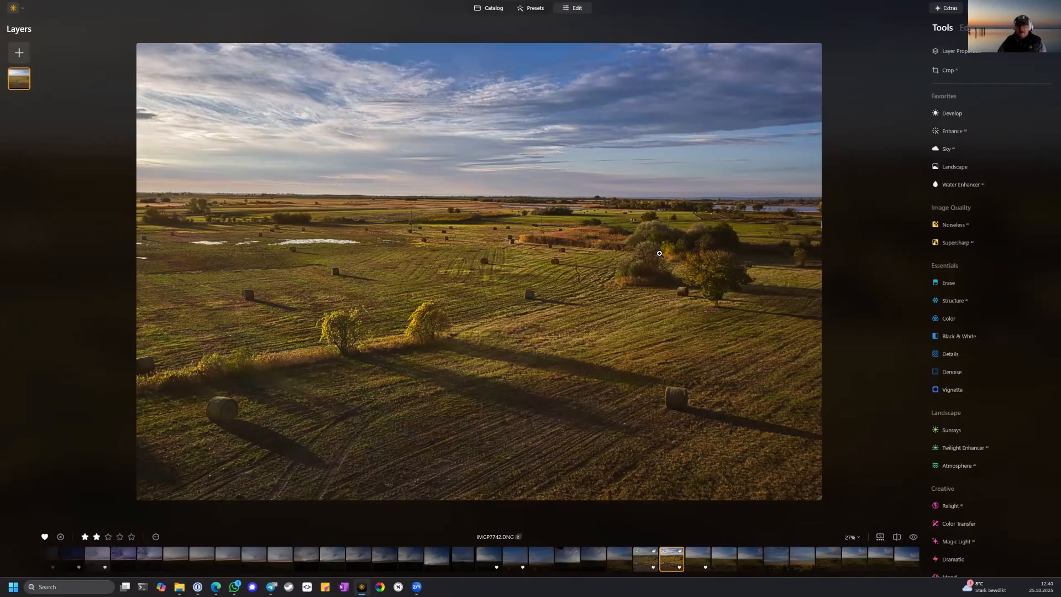
{"action": "left_click", "coordinate": [645, 563]}
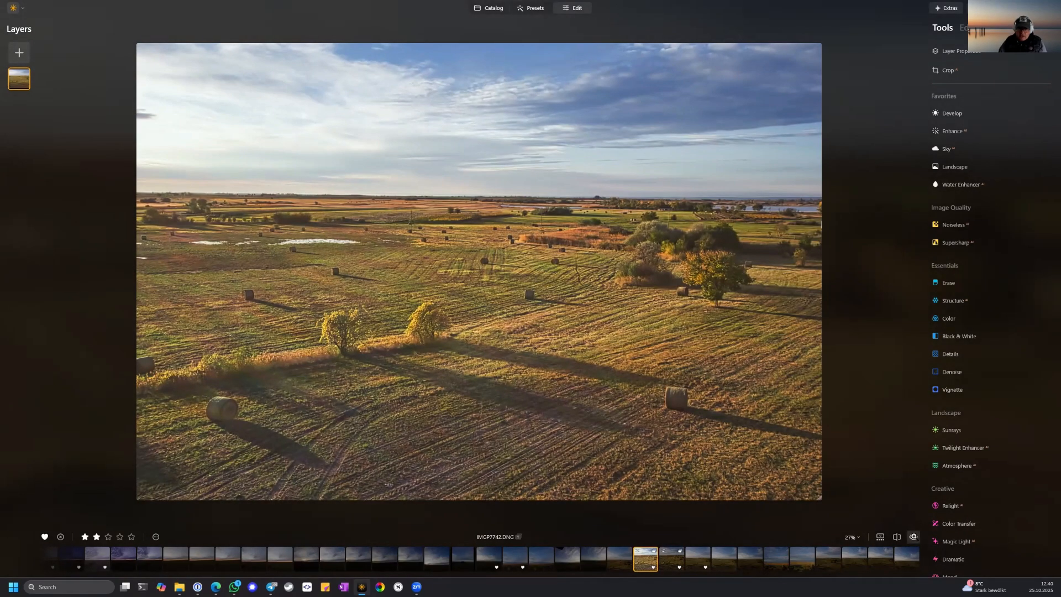
{"action": "left_click", "coordinate": [914, 537]}
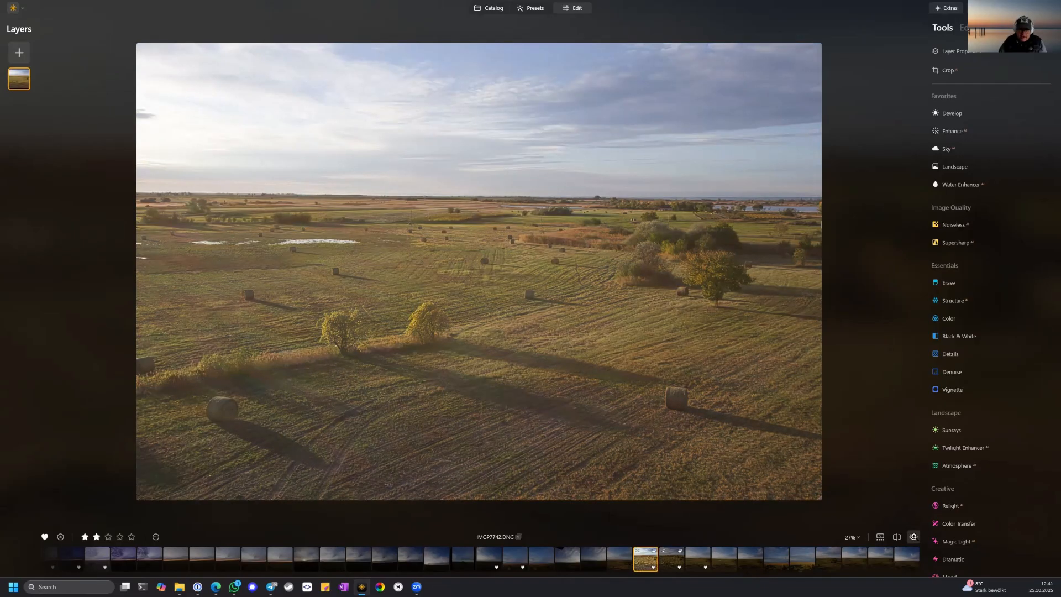
{"action": "left_click", "coordinate": [914, 536]}
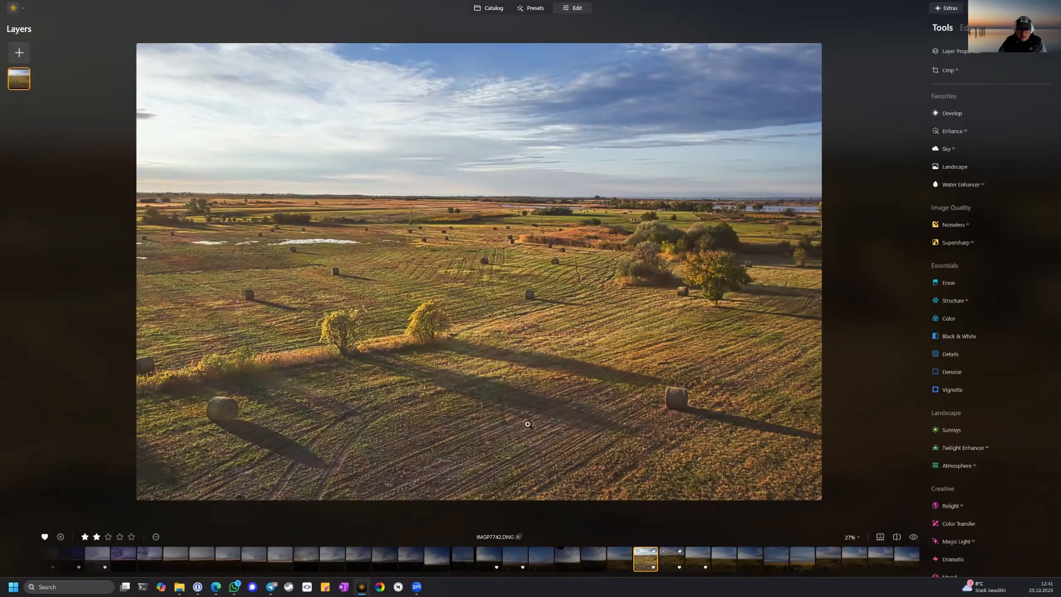